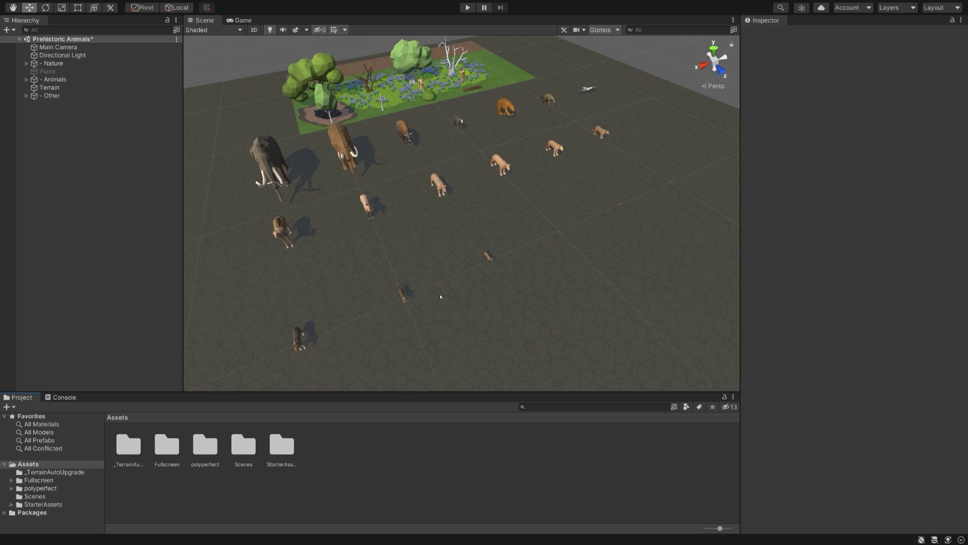
# Play-test the scene from a low perspective view, then stop
pyautogui.keyDown('alt'); pyautogui.moveTo(416, 264); pyautogui.dragTo(301, 234); pyautogui.keyUp('alt')
pyautogui.hotkey('ctrl', 'p')
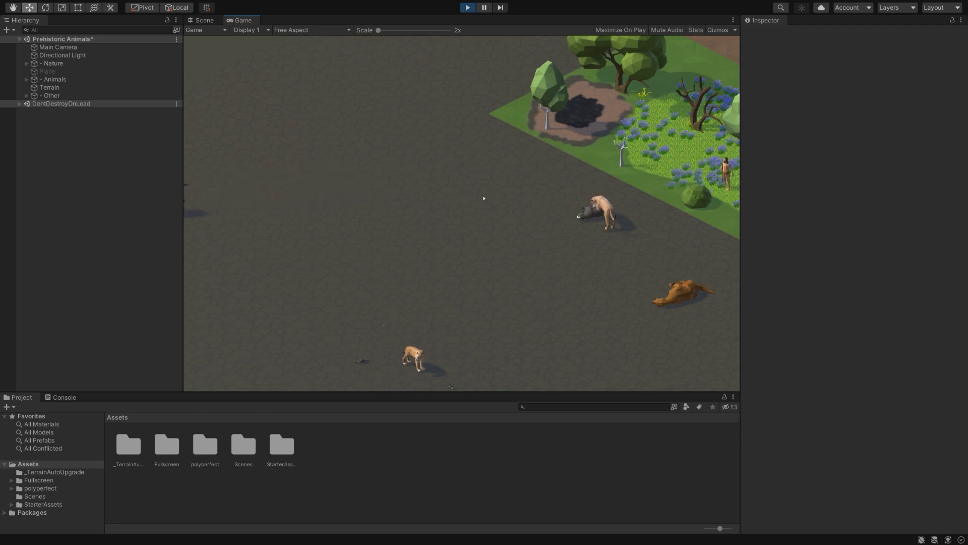
pyautogui.hotkey('ctrl', 'p')
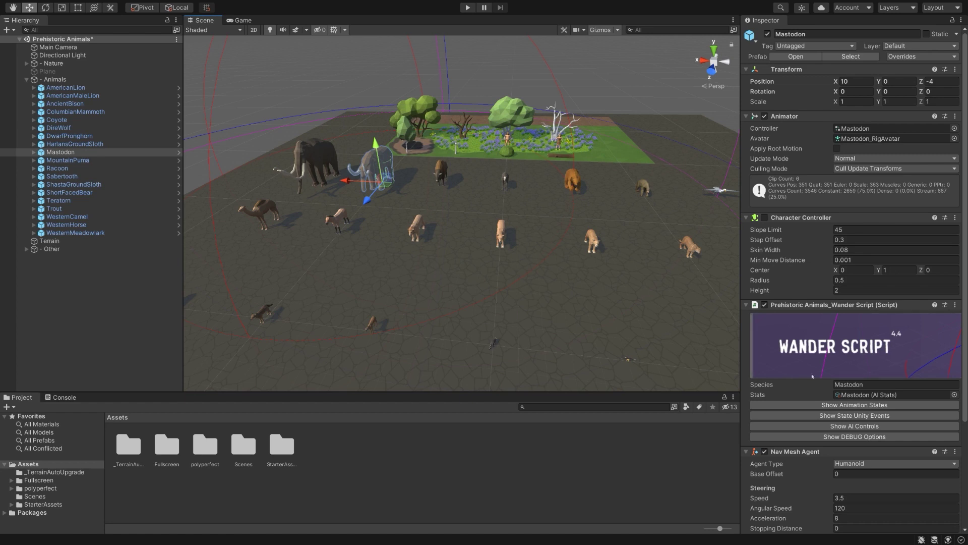
# Collapse the Mastodon's Nav Mesh Agent settings in the Inspector
pyautogui.scroll(-5, 813, 377)
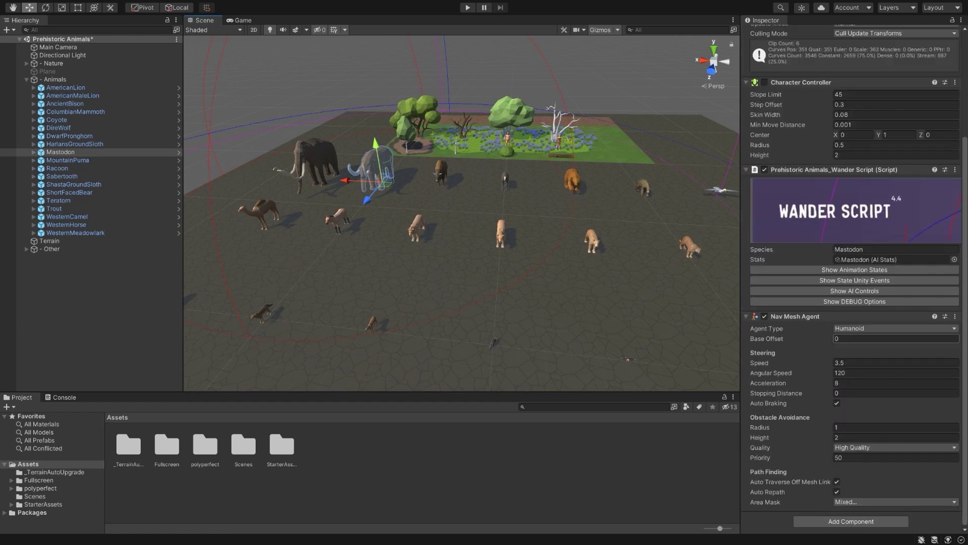
pyautogui.click(803, 316)
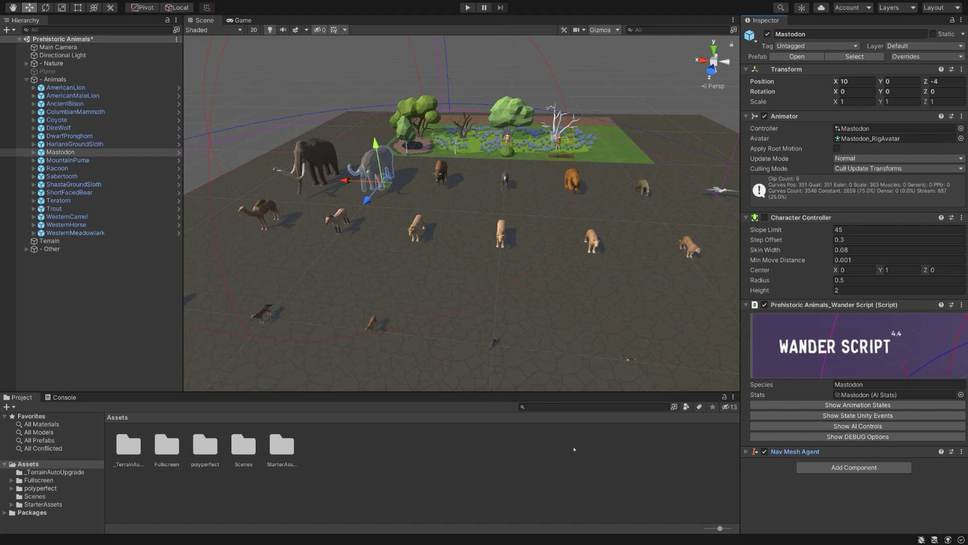
pyautogui.click(551, 405)
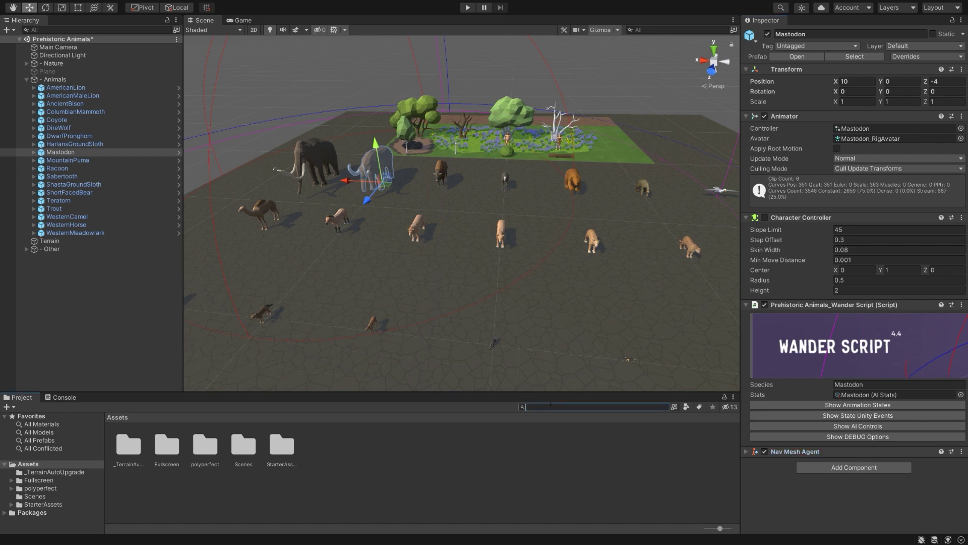
# Find 'action hero' in the Project, place man_actionhero in the scene, and play-test
pyautogui.write('ac')
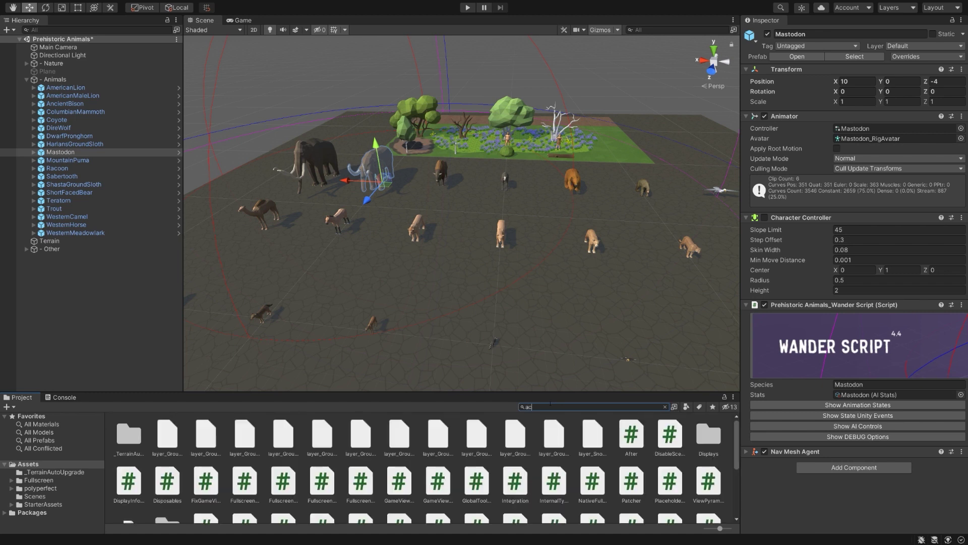
pyautogui.write('tion hero')
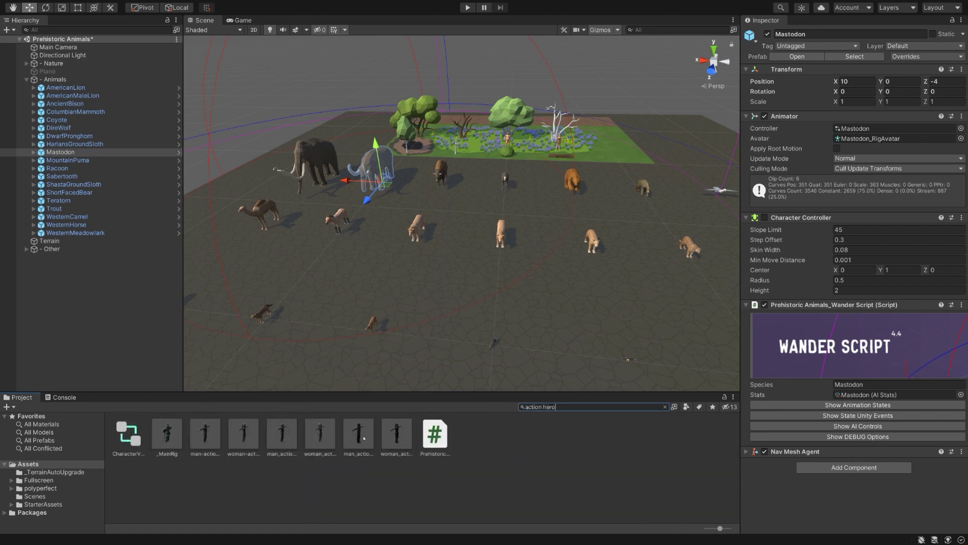
pyautogui.moveTo(359, 439); pyautogui.dragTo(483, 213)
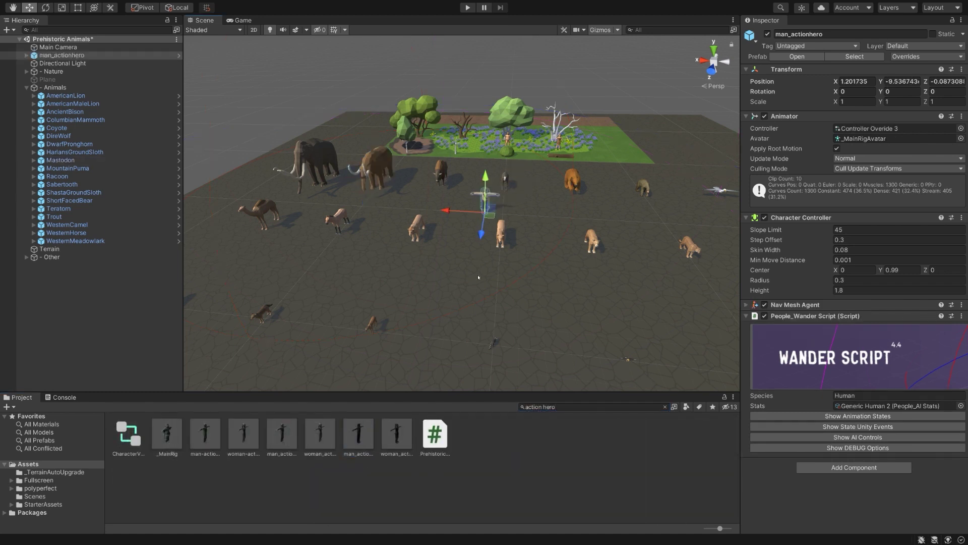
pyautogui.hotkey('ctrl', 'p')
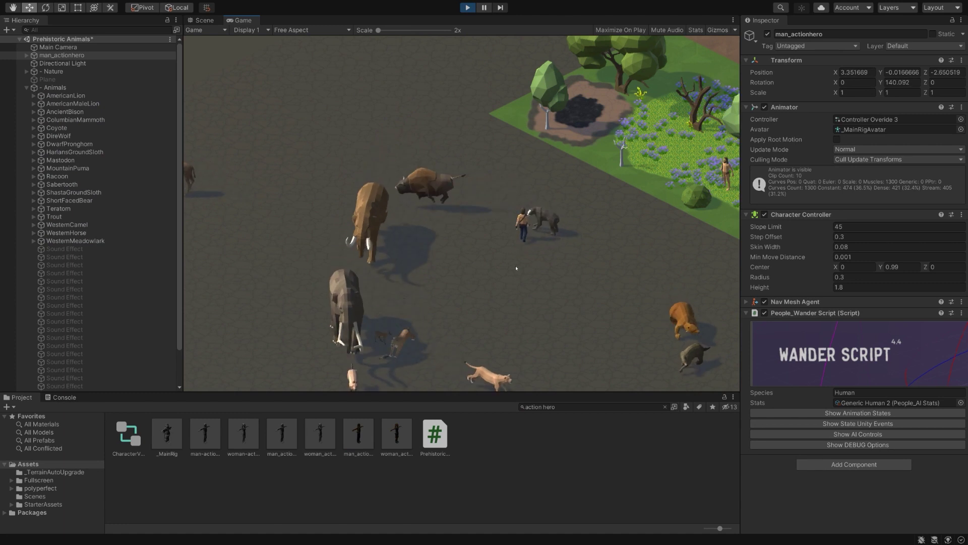
pyautogui.hotkey('ctrl', 'p')
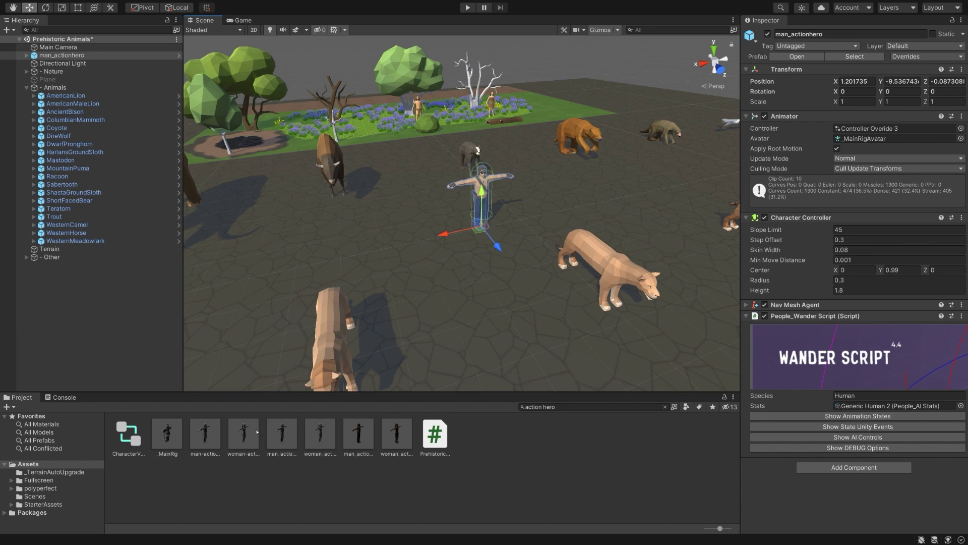
# Place woman_actionhero_Rig in the scene and frame the view on it
pyautogui.click(314, 440)
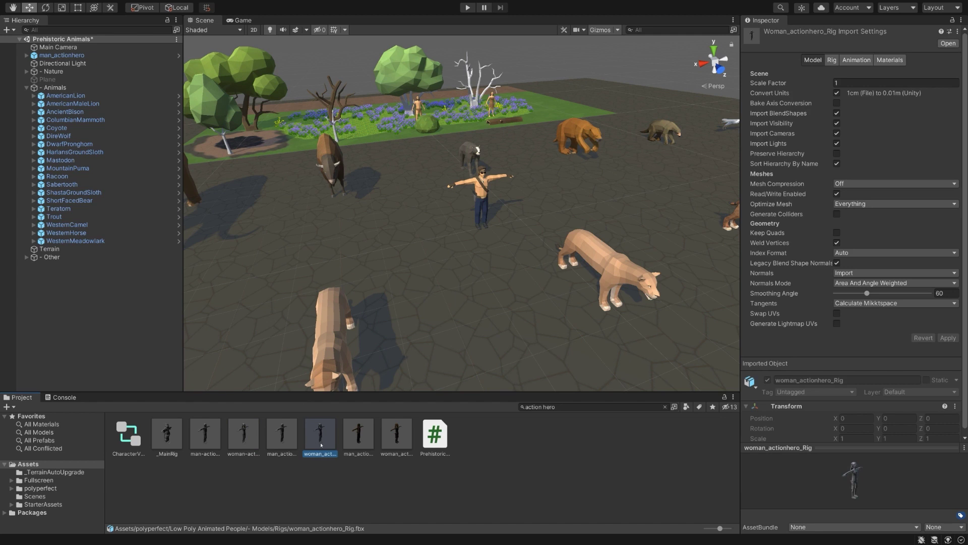
pyautogui.moveTo(321, 444); pyautogui.dragTo(394, 244)
pyautogui.press('f')
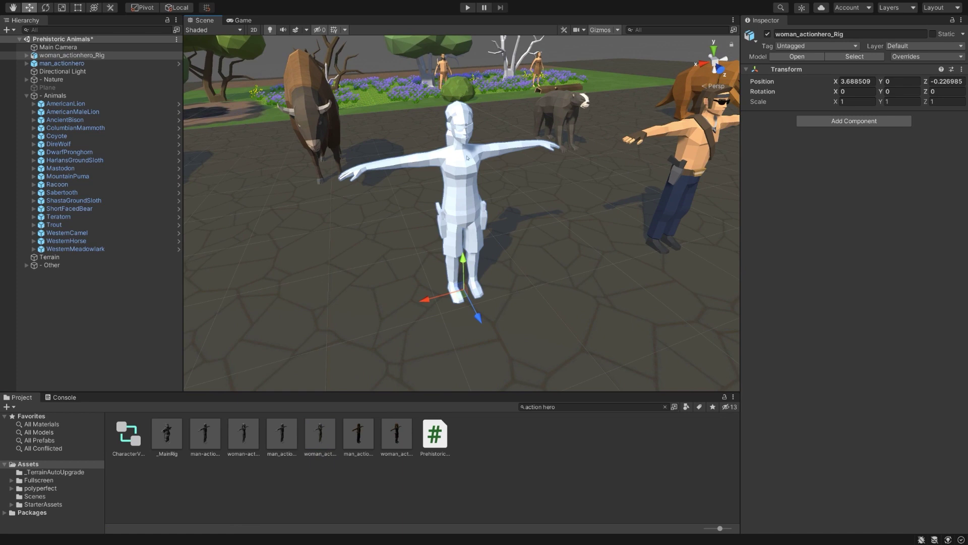
# Give the woman's mesh the LOW-POLY-COLORS material and play-test the scene
pyautogui.click(466, 159)
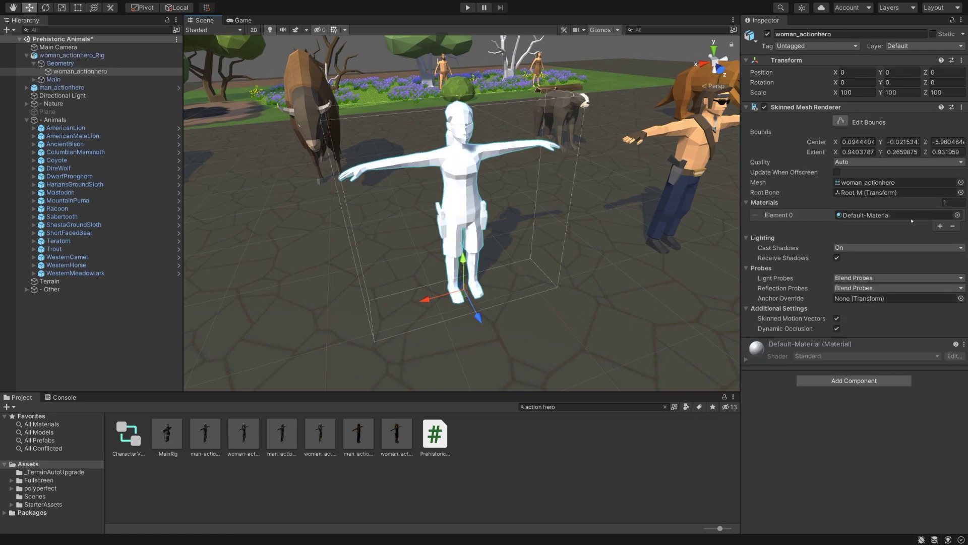
pyautogui.click(958, 215)
pyautogui.write('low')
pyautogui.doubleClick(726, 134)
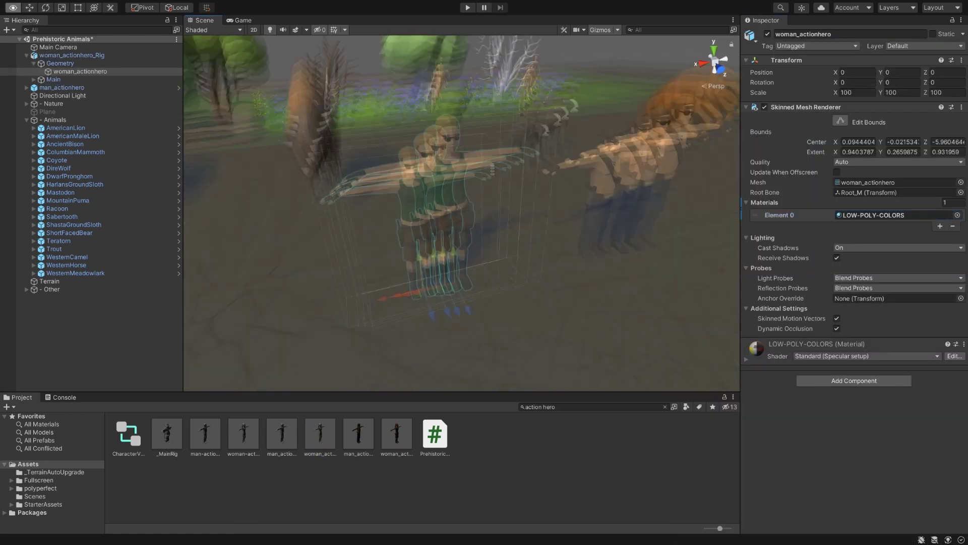
pyautogui.keyDown('alt'); pyautogui.moveTo(492, 168); pyautogui.dragTo(492, 158); pyautogui.keyUp('alt')
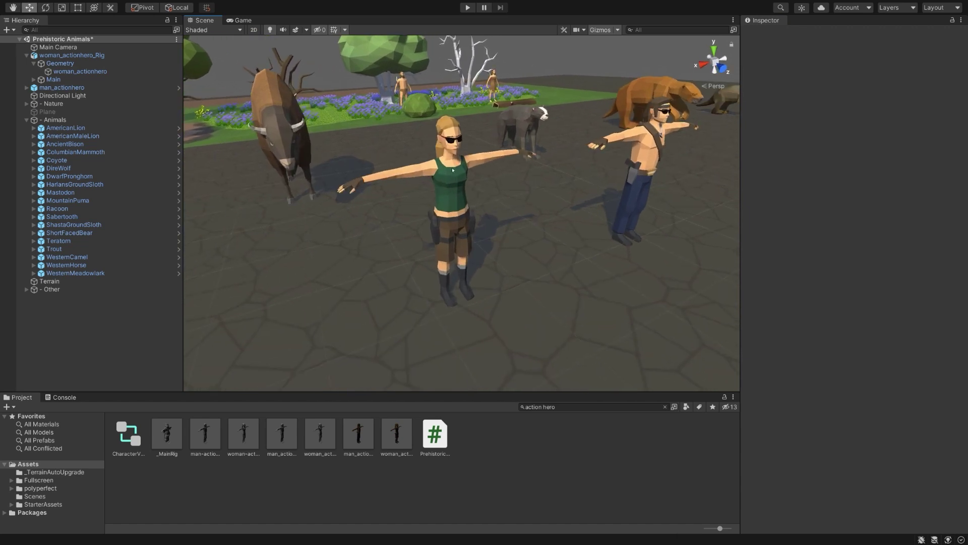
pyautogui.hotkey('ctrl', 'p')
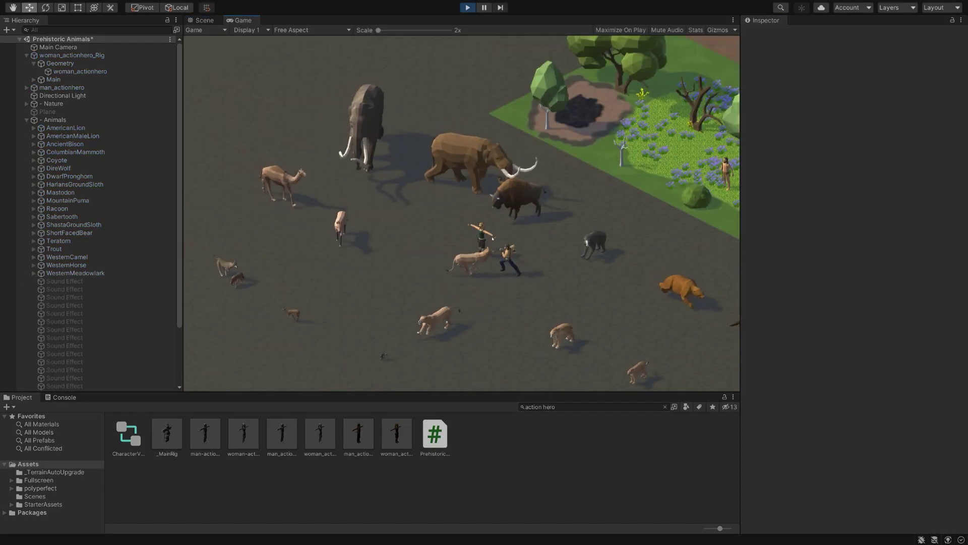
pyautogui.hotkey('ctrl', 'p')
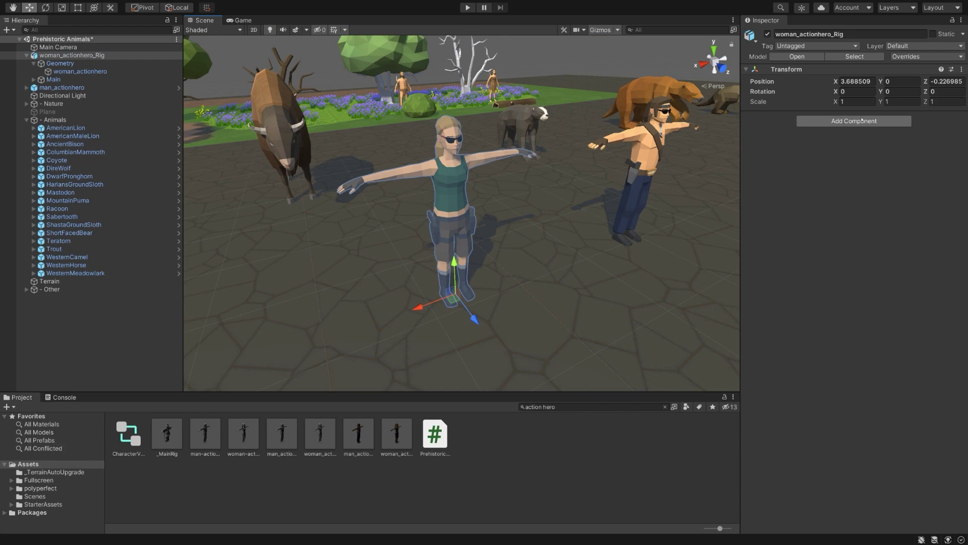
# Add the Common_Wander Script component to the woman rig
pyautogui.click(860, 121)
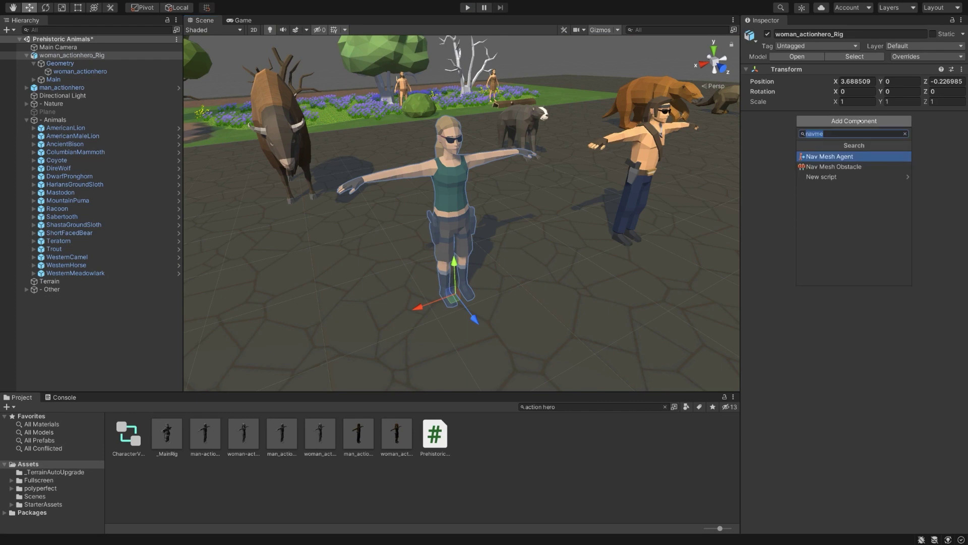
pyautogui.write('wander')
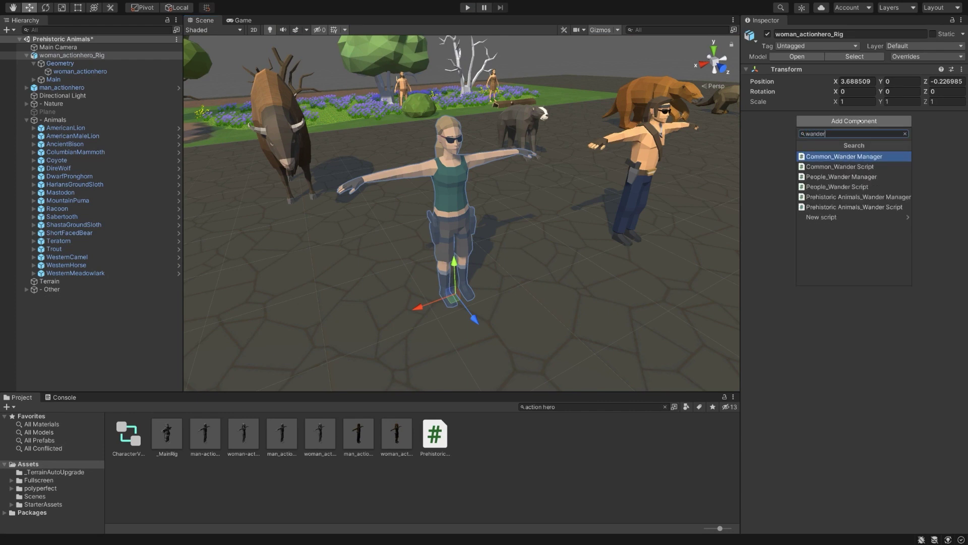
pyautogui.click(850, 167)
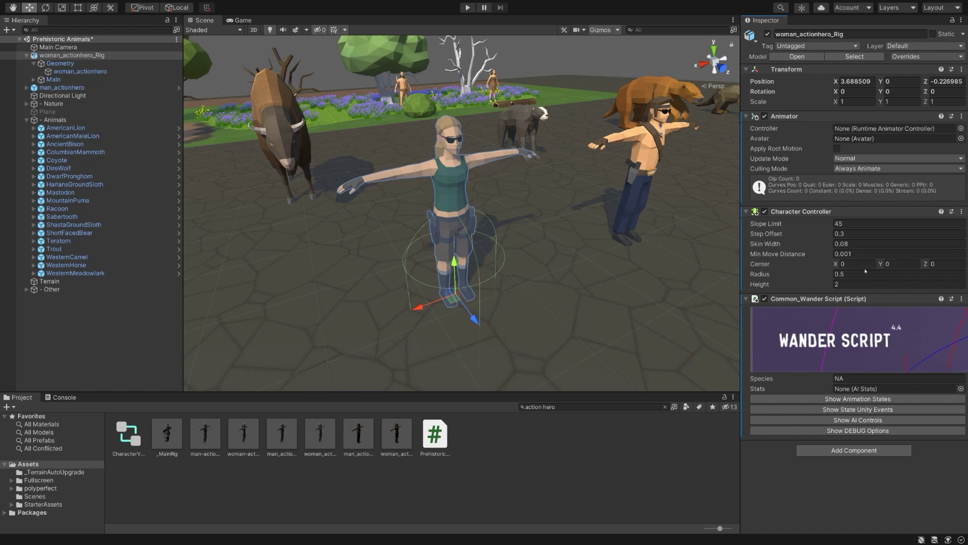
# Set the Character Controller to height 1.8, center Y 0.9 and radius 0.26
pyautogui.click(874, 284)
pyautogui.write('1.8')
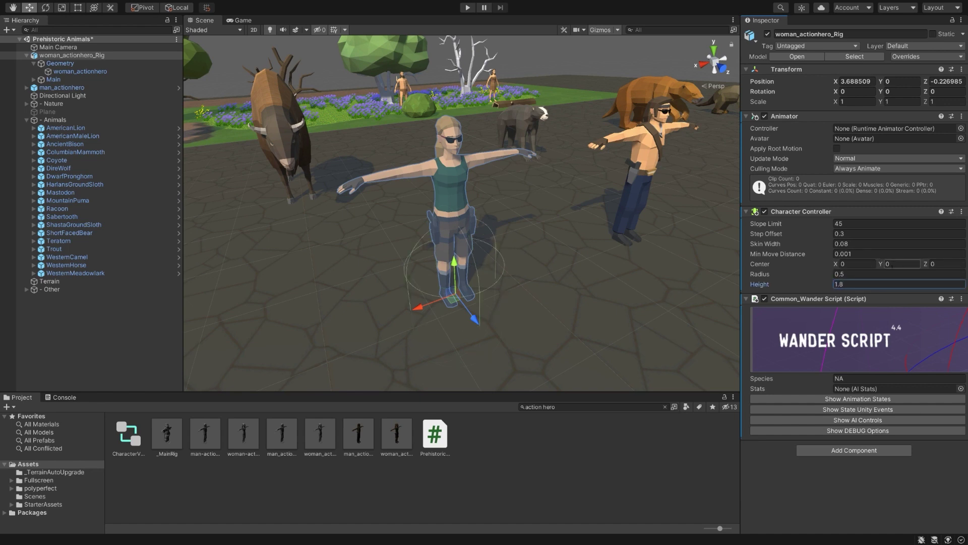
pyautogui.click(901, 264)
pyautogui.write('0.9')
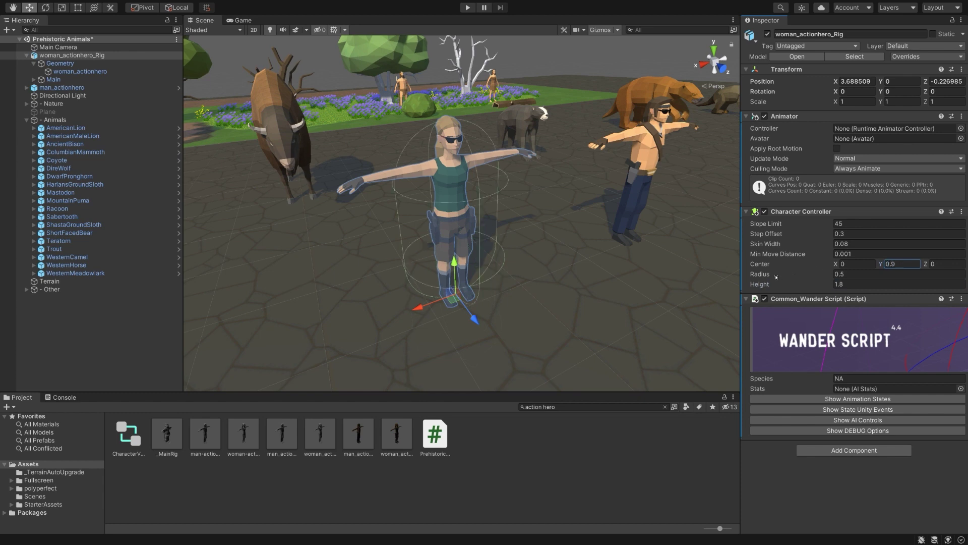
pyautogui.moveTo(776, 276); pyautogui.dragTo(769, 276)
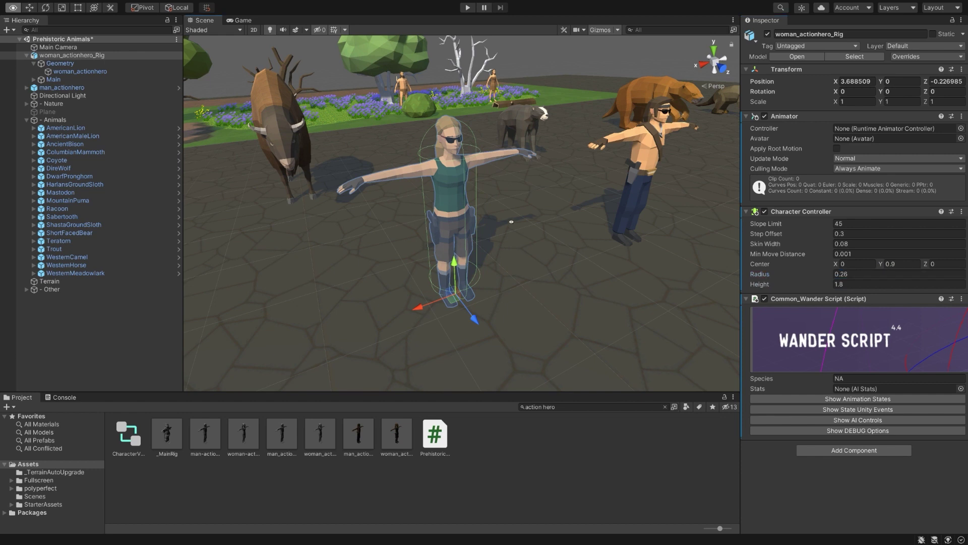
pyautogui.keyDown('alt'); pyautogui.moveTo(504, 282); pyautogui.dragTo(578, 291); pyautogui.keyUp('alt')
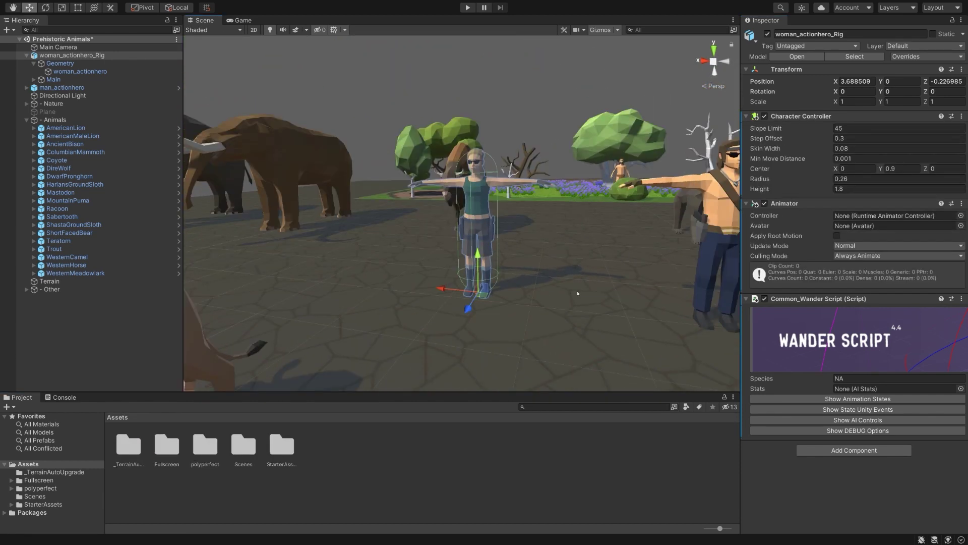
# Play-test the woman rig, triggering the 'No stats attached' error, then widen the view
pyautogui.hotkey('ctrl', 'p')
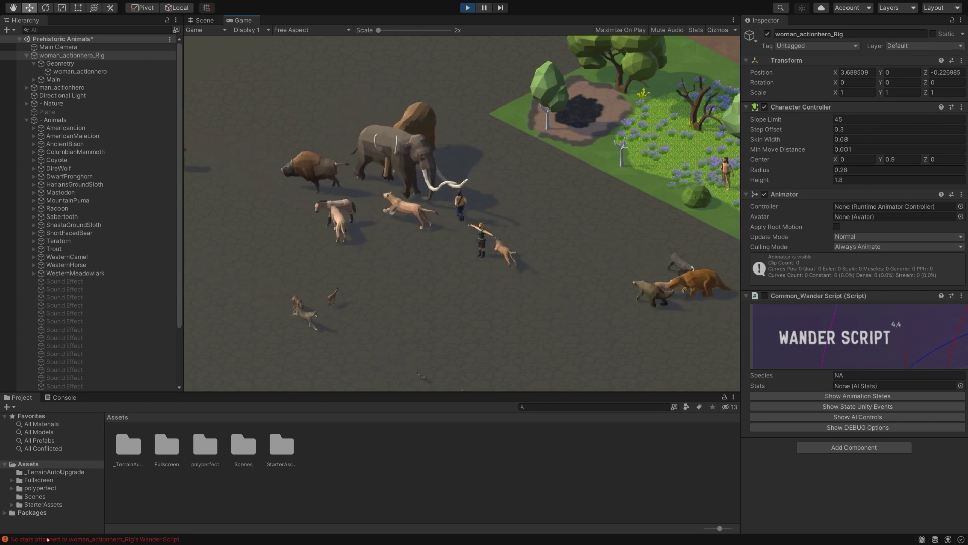
pyautogui.hotkey('ctrl', 'p')
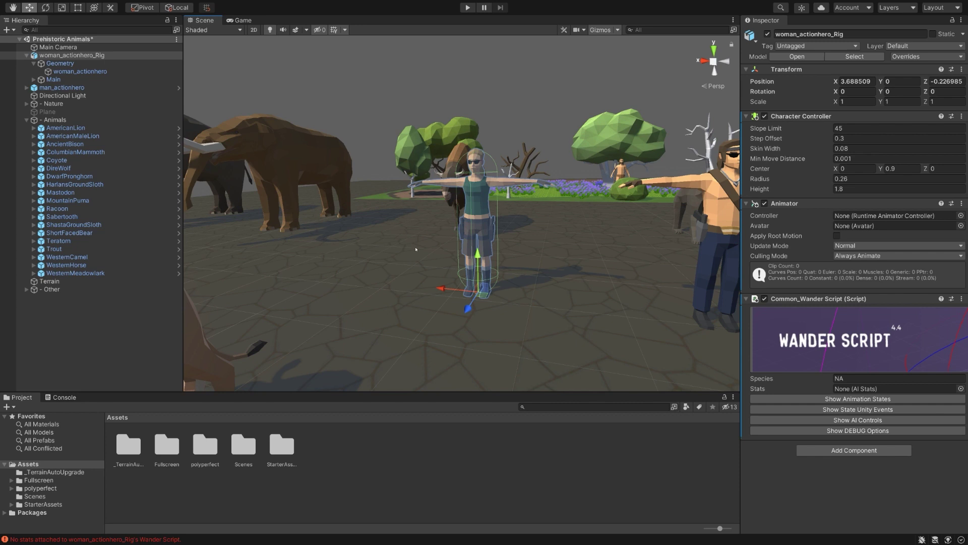
pyautogui.moveTo(416, 249); pyautogui.dragTo(466, 277, button='right')
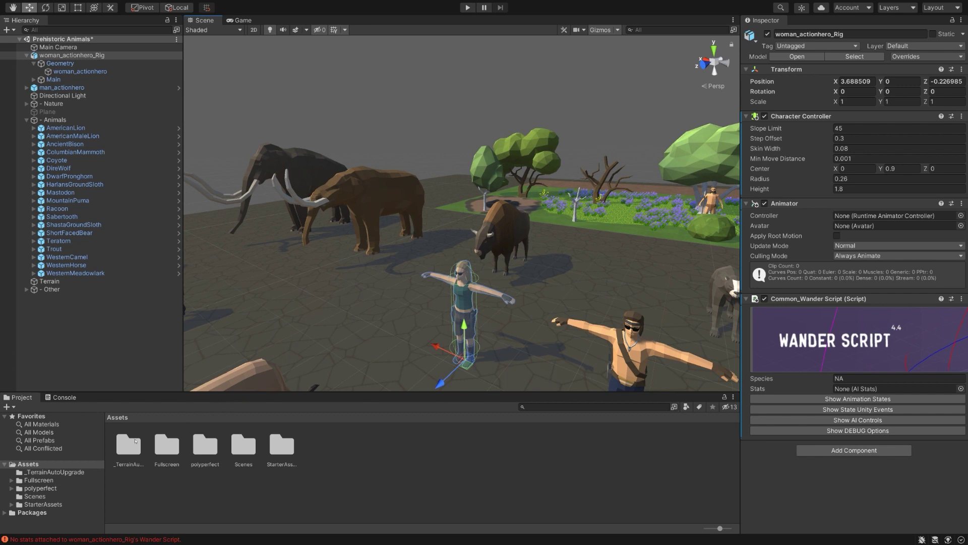
# Create a new Wander Stats asset in Assets named Hero
pyautogui.rightClick(399, 457)
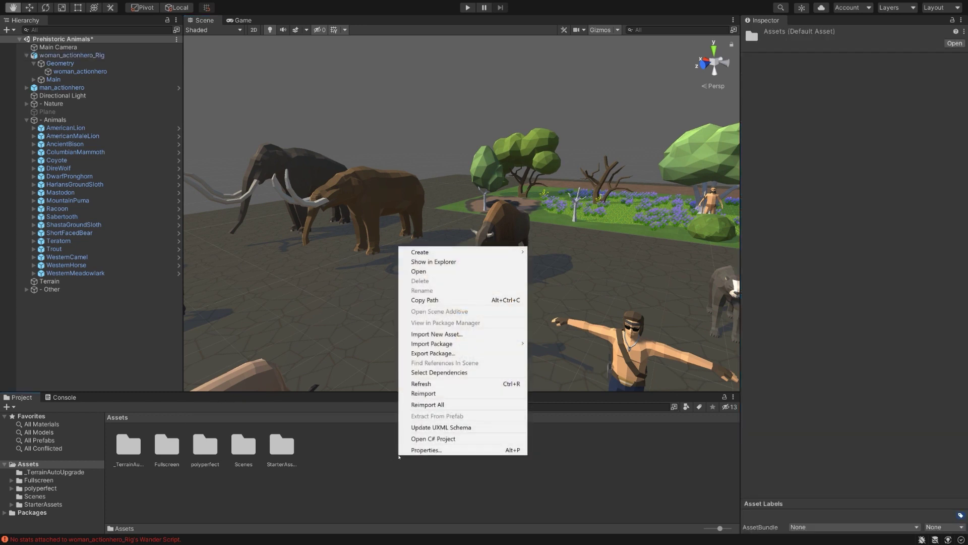
pyautogui.moveTo(454, 252)
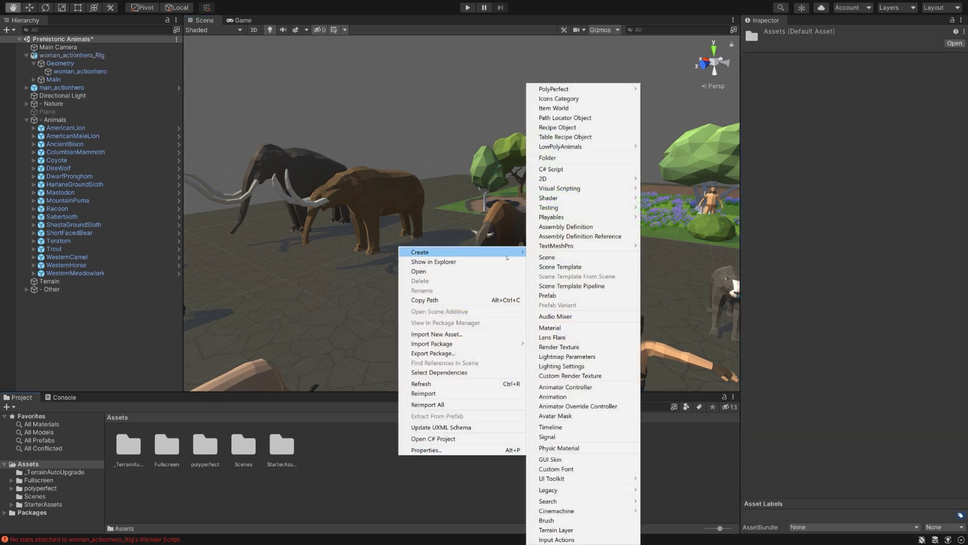
pyautogui.moveTo(620, 89)
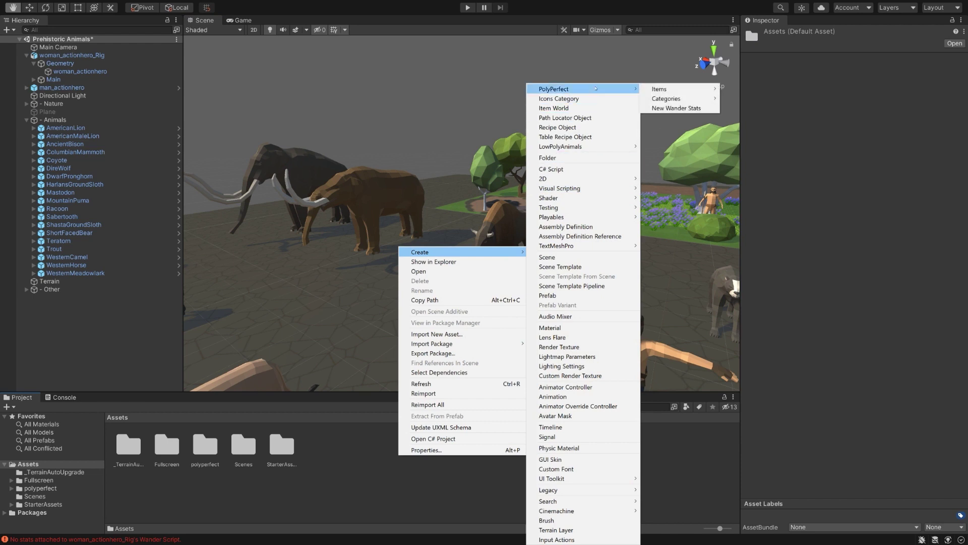
pyautogui.click(694, 109)
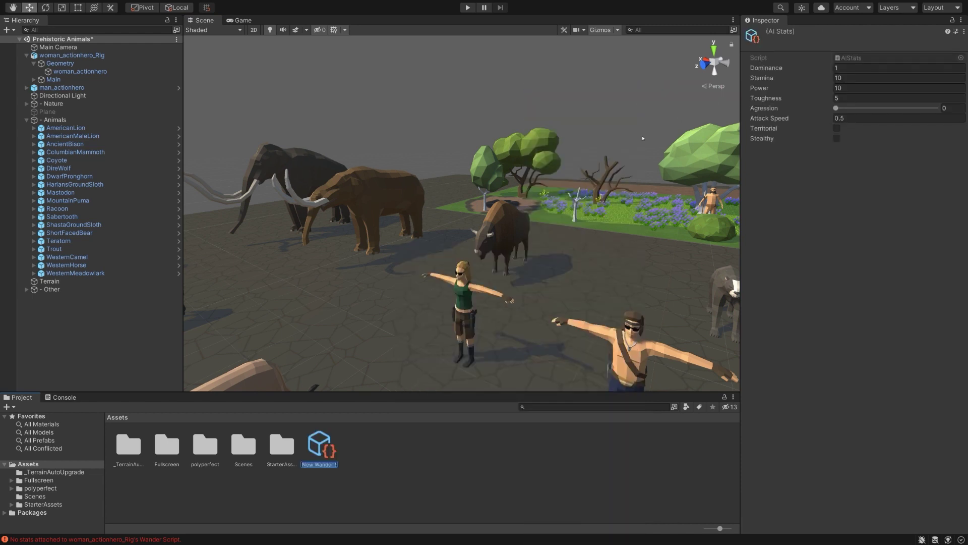
pyautogui.write('Hero')
pyautogui.press('Return')
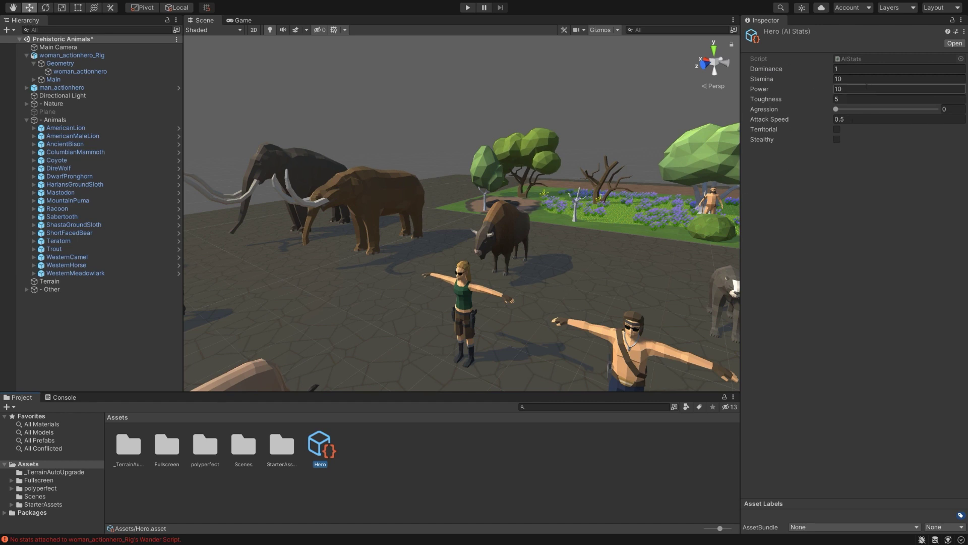
# Set Hero to Toughness 50, Power 30, Stamina 50, Dominance 95, Agression about 45
pyautogui.click(855, 97)
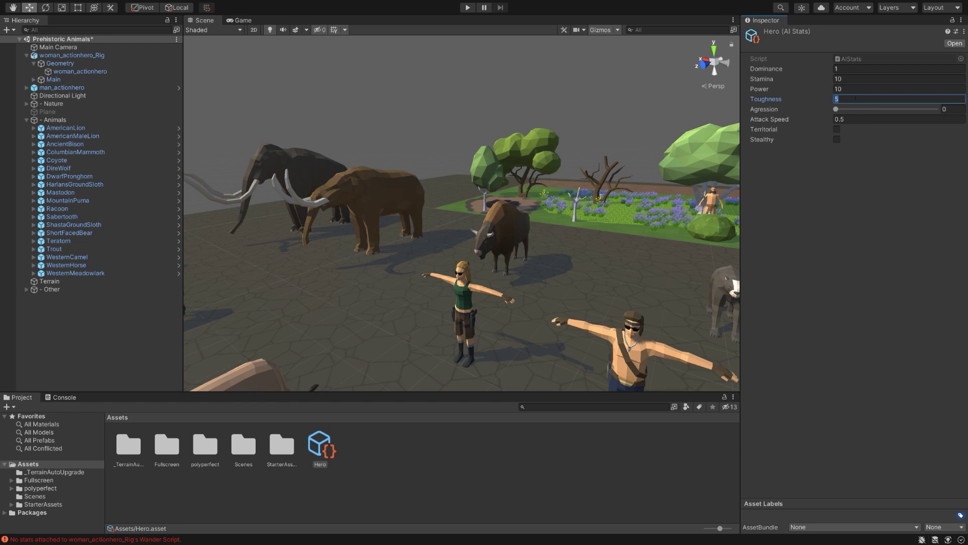
pyautogui.write('50')
pyautogui.click(856, 91)
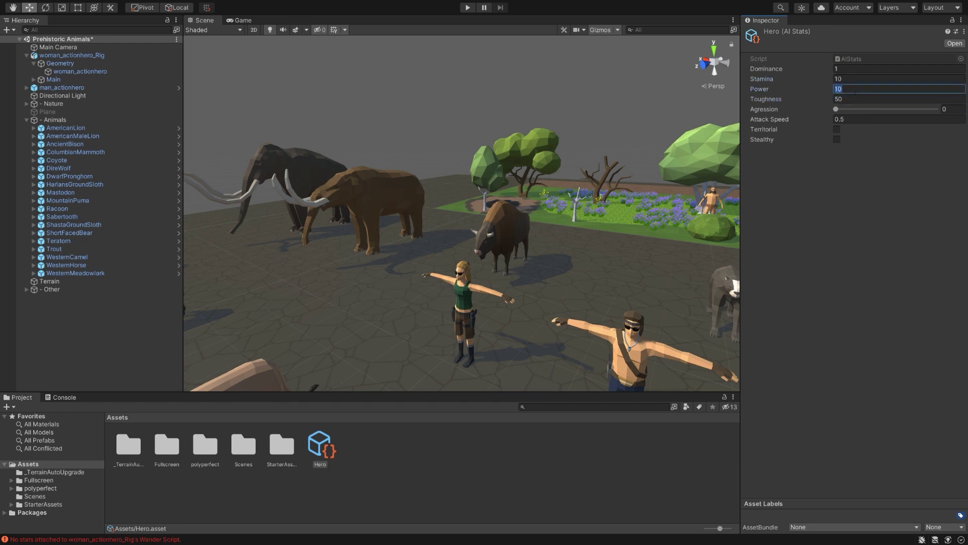
pyautogui.write('30')
pyautogui.click(855, 79)
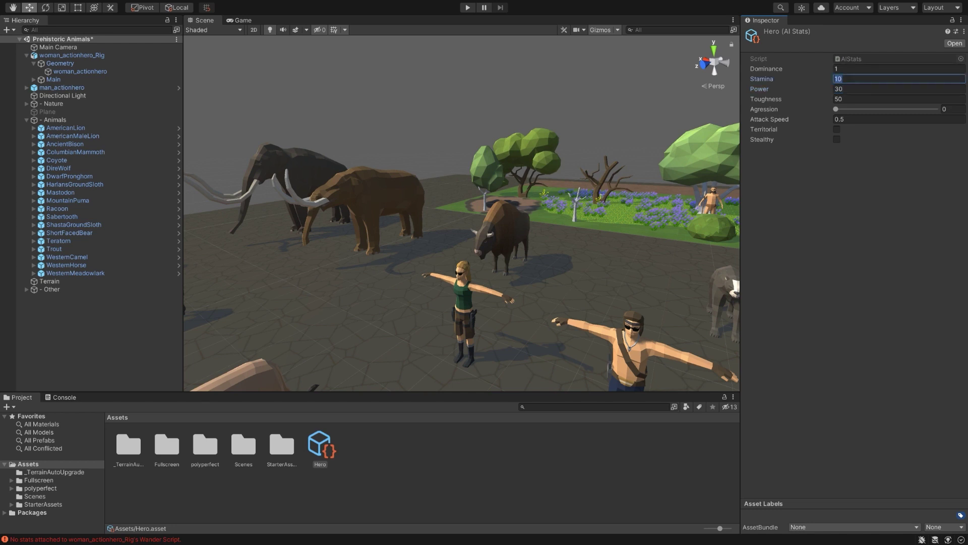
pyautogui.write('50')
pyautogui.moveTo(762, 71); pyautogui.dragTo(812, 69)
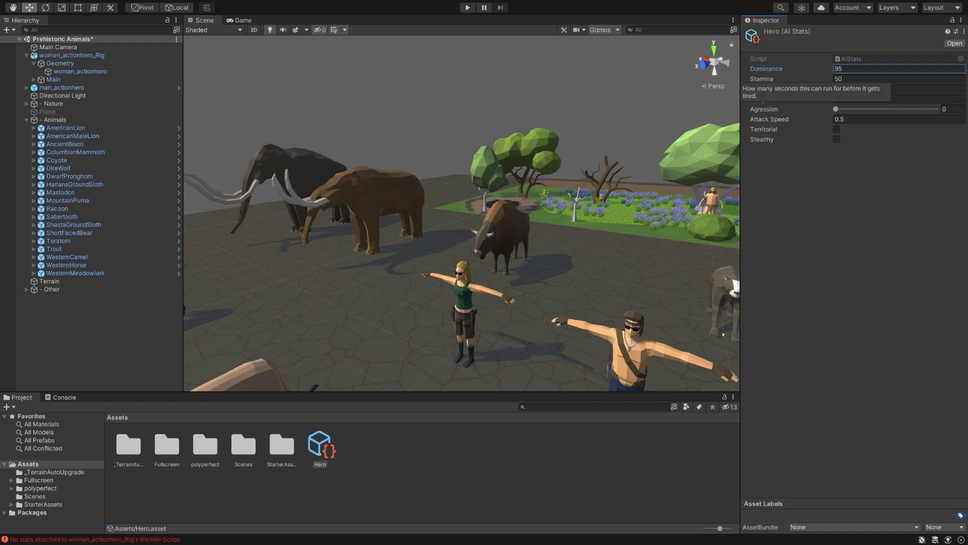
pyautogui.click(786, 234)
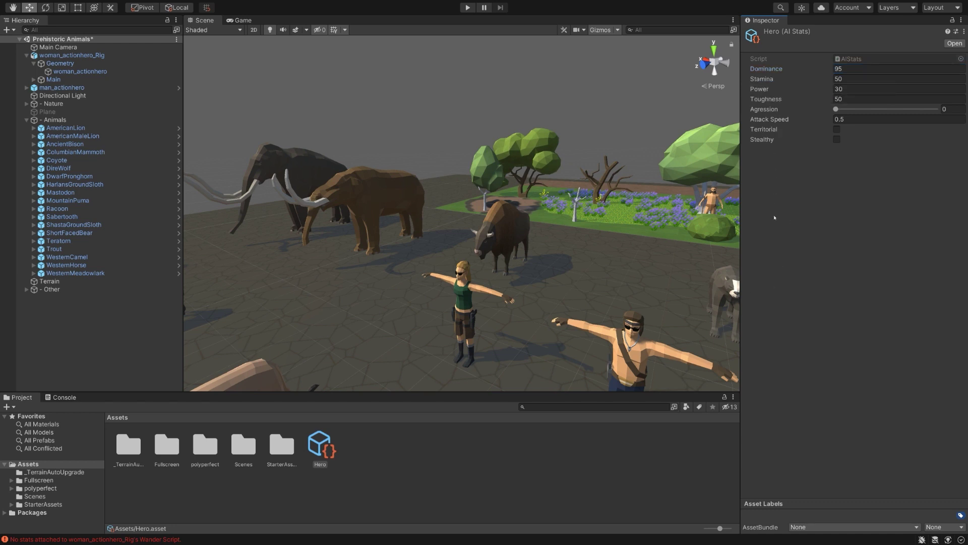
pyautogui.click(881, 109)
pyautogui.moveTo(774, 129)
# Assign Hero stats to the woman rig's Wander Script and set species to Human
pyautogui.click(74, 56)
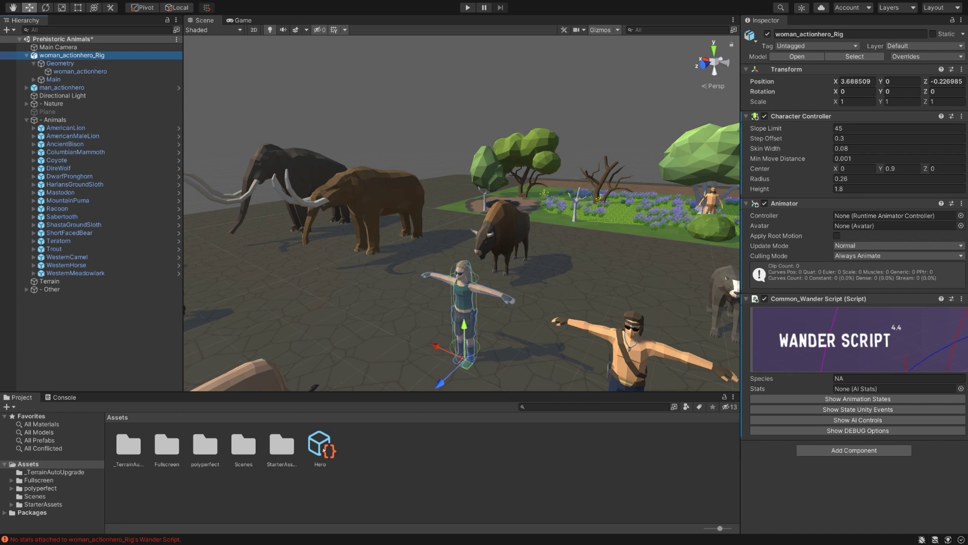
pyautogui.click(871, 389)
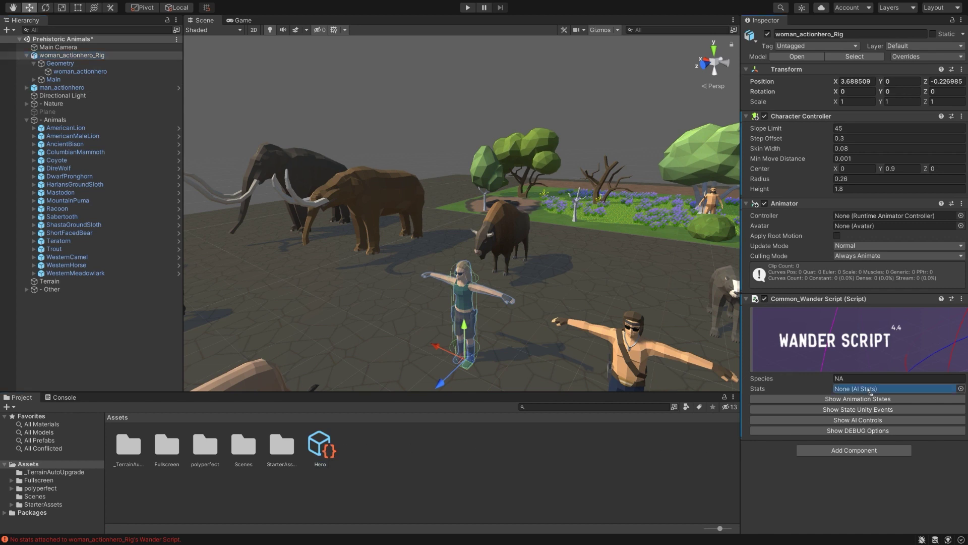
pyautogui.moveTo(320, 445); pyautogui.dragTo(868, 388)
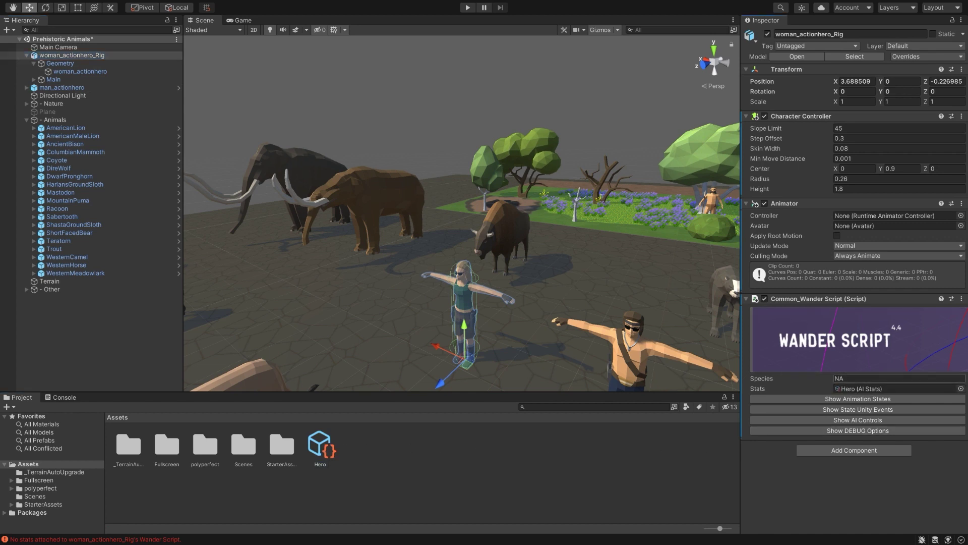
pyautogui.click(850, 378)
pyautogui.write('Human')
pyautogui.click(643, 352)
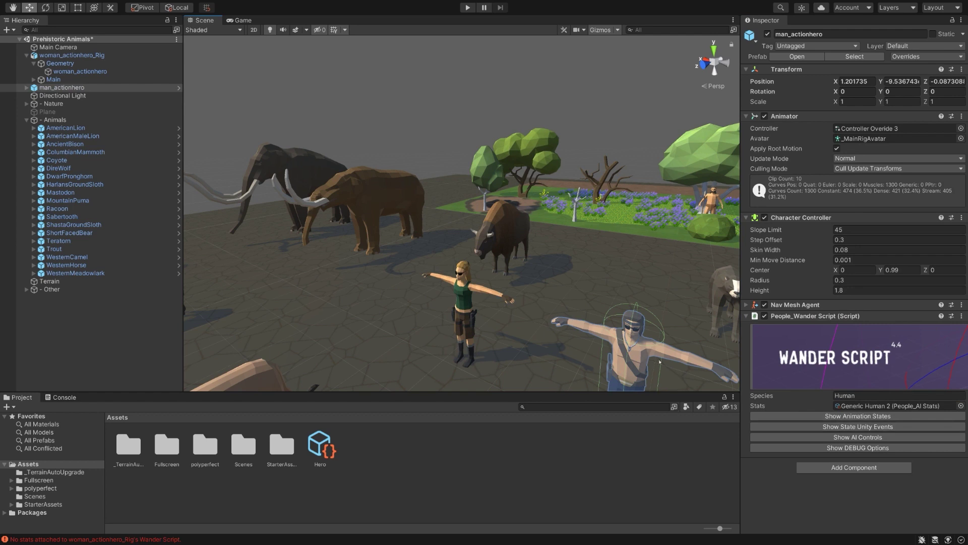
pyautogui.click(513, 305)
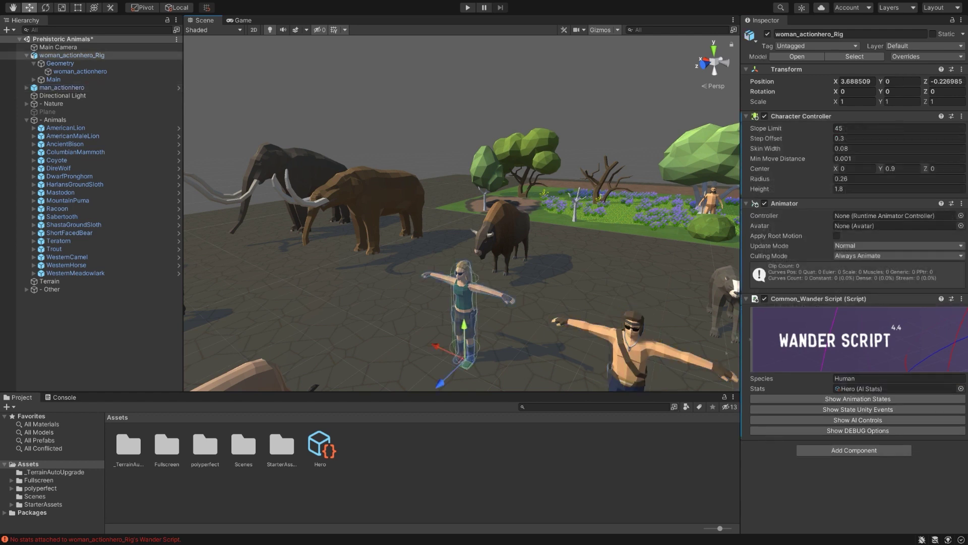
# Show the Wander Script's animation states and load the default Idle, Walking, Running, Attacking, Dead states
pyautogui.click(813, 399)
pyautogui.scroll(-3, 892, 383)
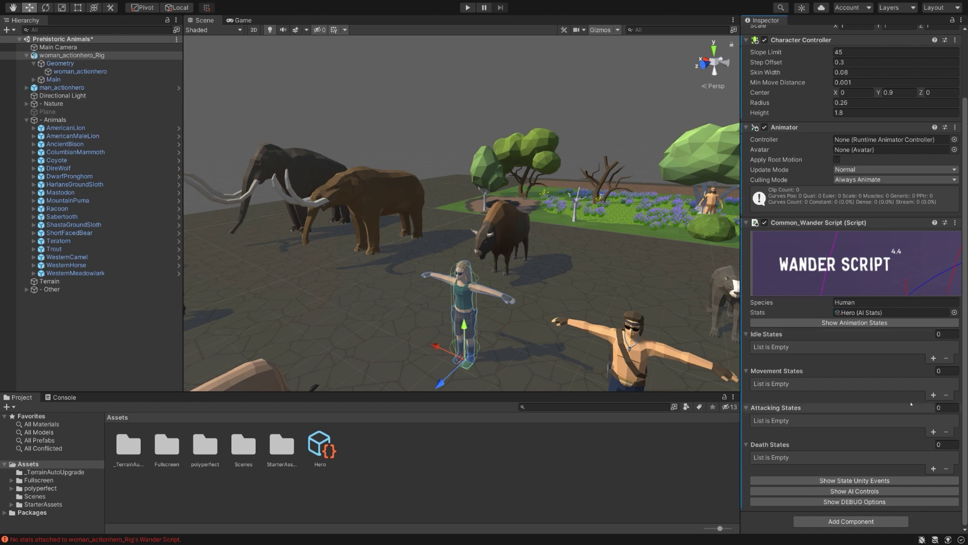
pyautogui.rightClick(817, 226)
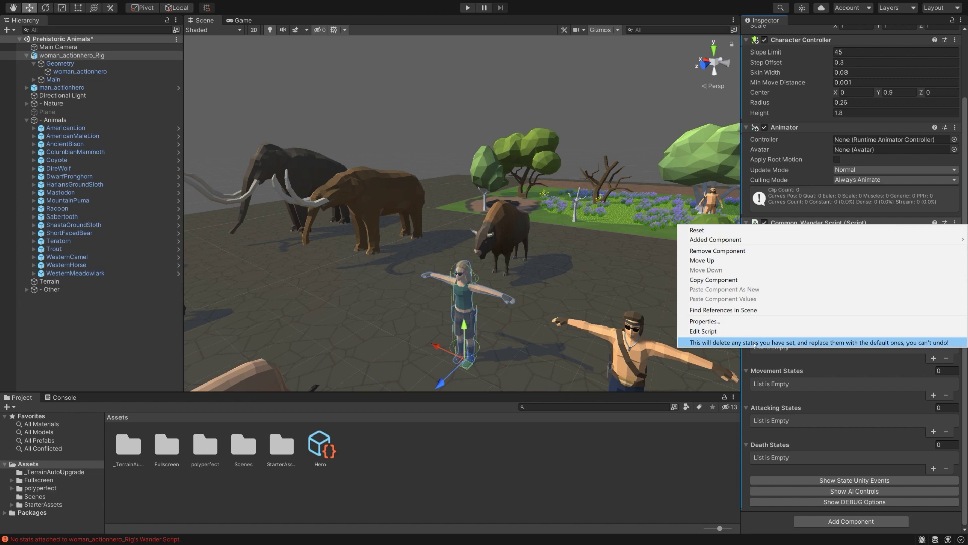
pyautogui.click(758, 343)
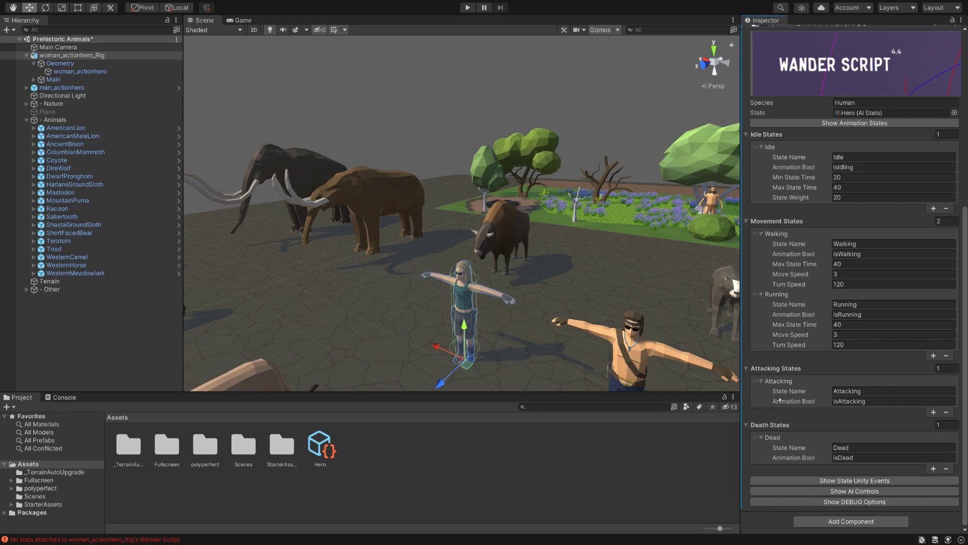
pyautogui.scroll(3, 858, 334)
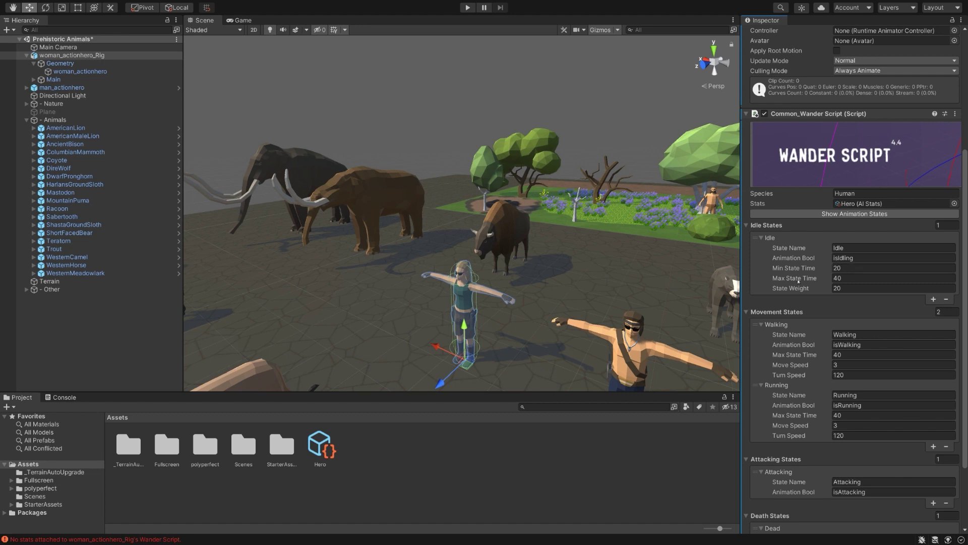
# Set the Idle state's min and max state times to 3 and 5
pyautogui.click(854, 268)
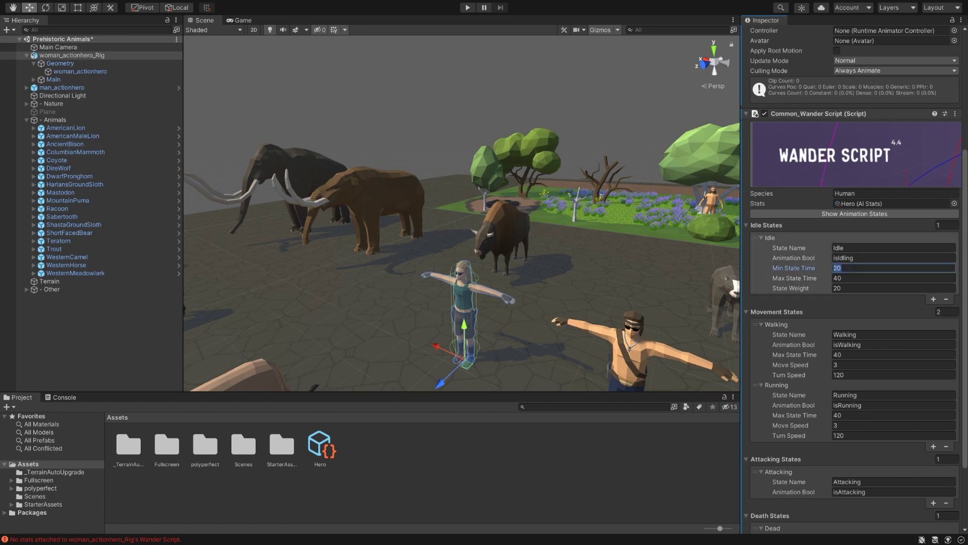
pyautogui.write('3')
pyautogui.press('Tab')
pyautogui.write('5')
# Set Walking move speed to 1 and Running move speed to 4
pyautogui.scroll(-3, 808, 335)
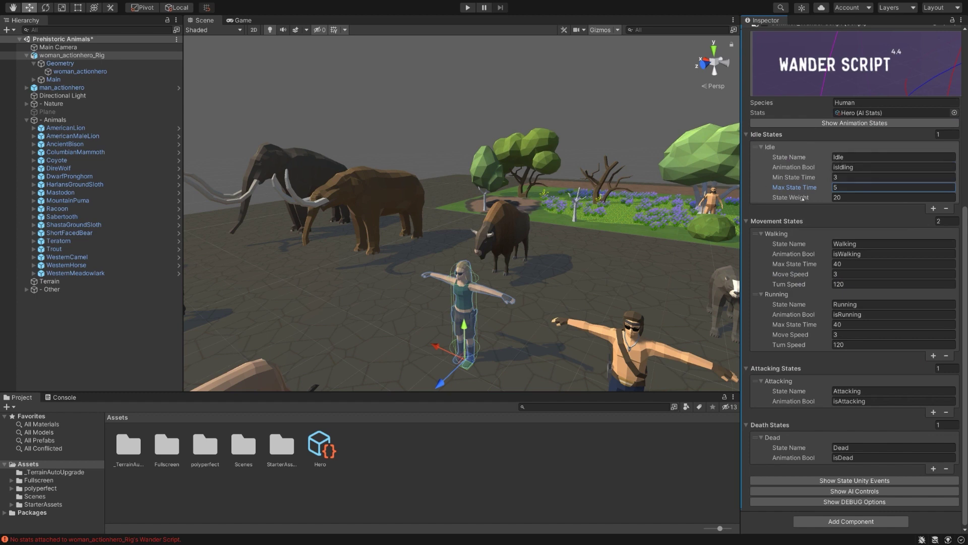
pyautogui.moveTo(772, 197)
pyautogui.click(850, 274)
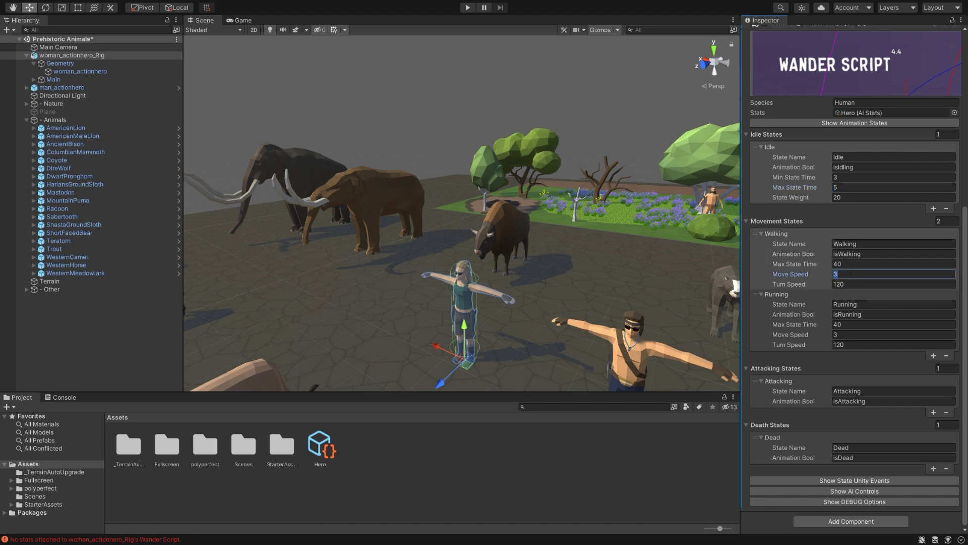
pyautogui.write('1')
pyautogui.click(858, 334)
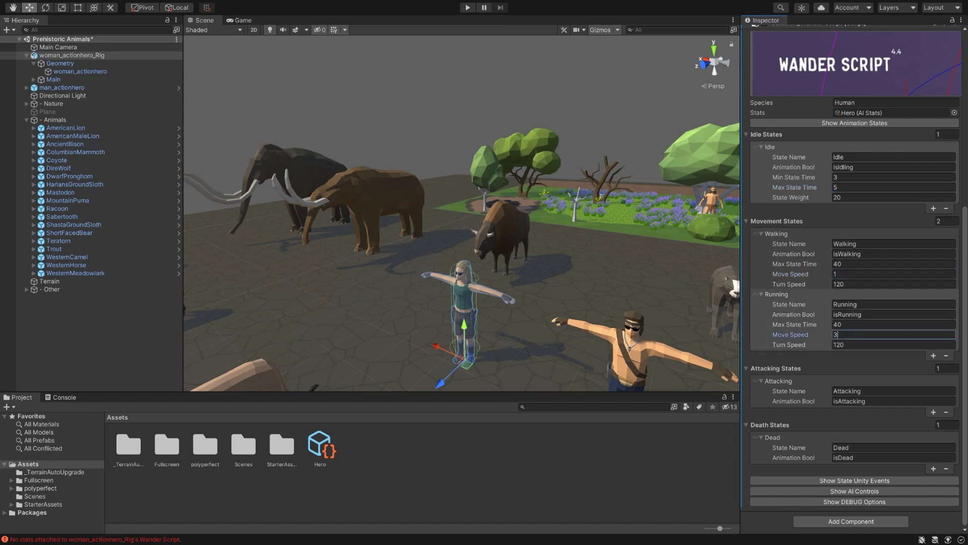
pyautogui.write('4')
# Assign _MainRigAvatar as the woman rig's Animator avatar
pyautogui.scroll(5, 864, 203)
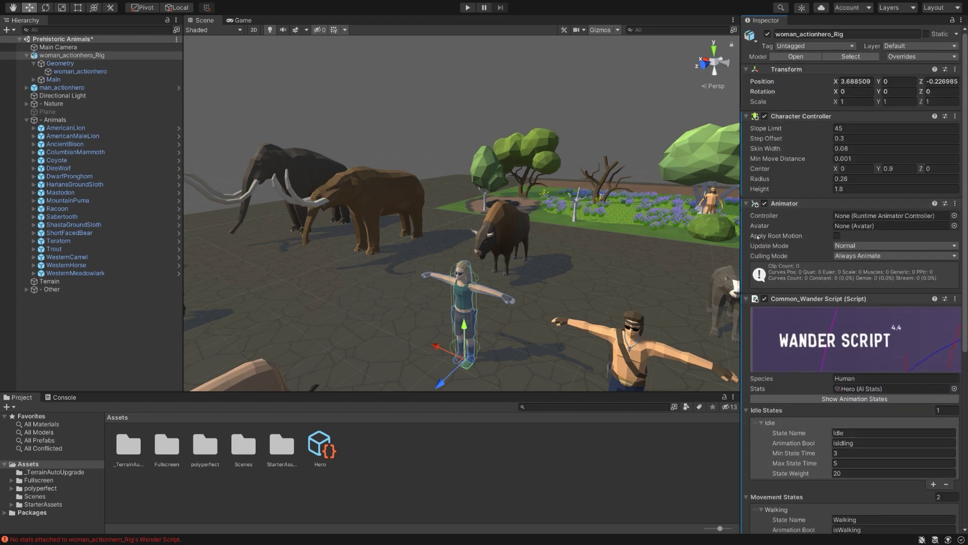
pyautogui.click(954, 226)
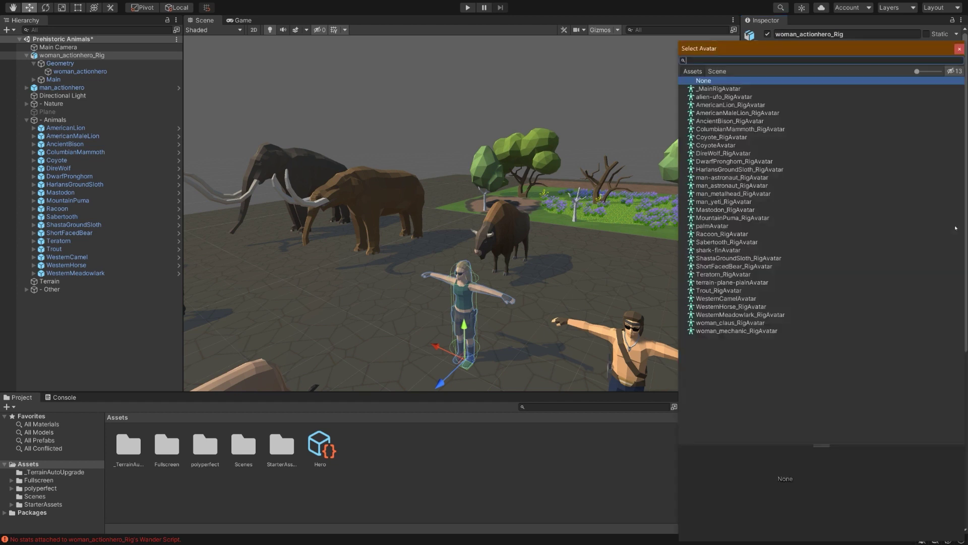
pyautogui.doubleClick(717, 89)
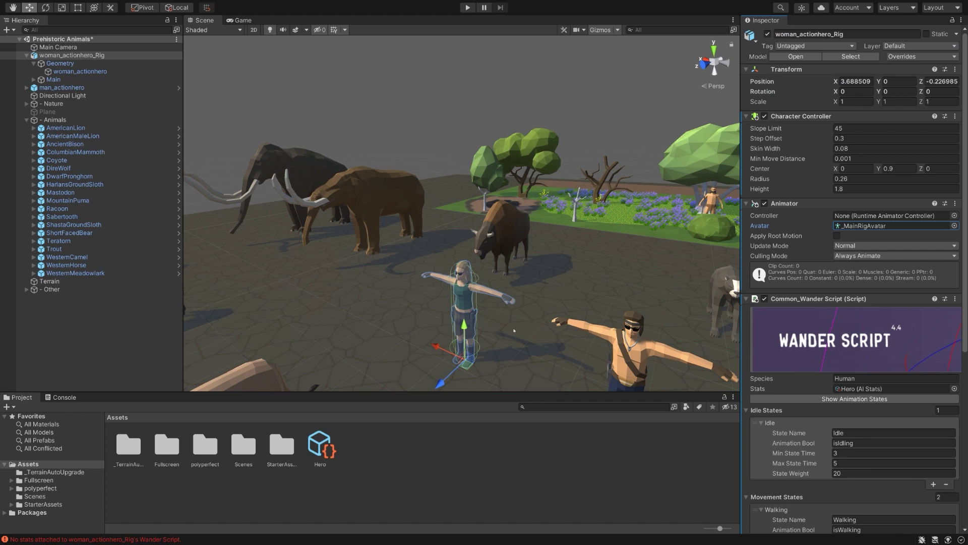
# Create an Animator Controller named 'Hero Controller' in Assets and open it in the Animator window
pyautogui.rightClick(429, 455)
pyautogui.moveTo(505, 249)
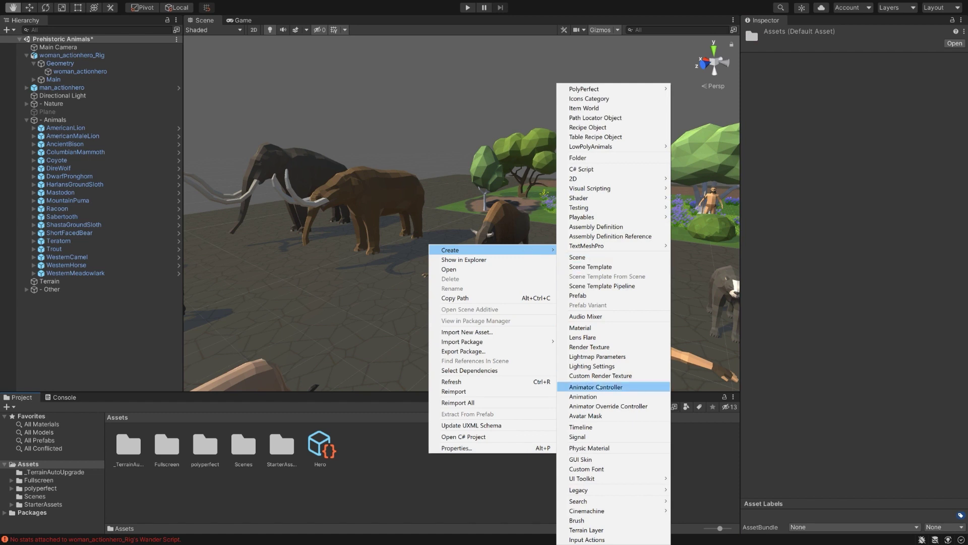
pyautogui.click(597, 387)
pyautogui.write('H')
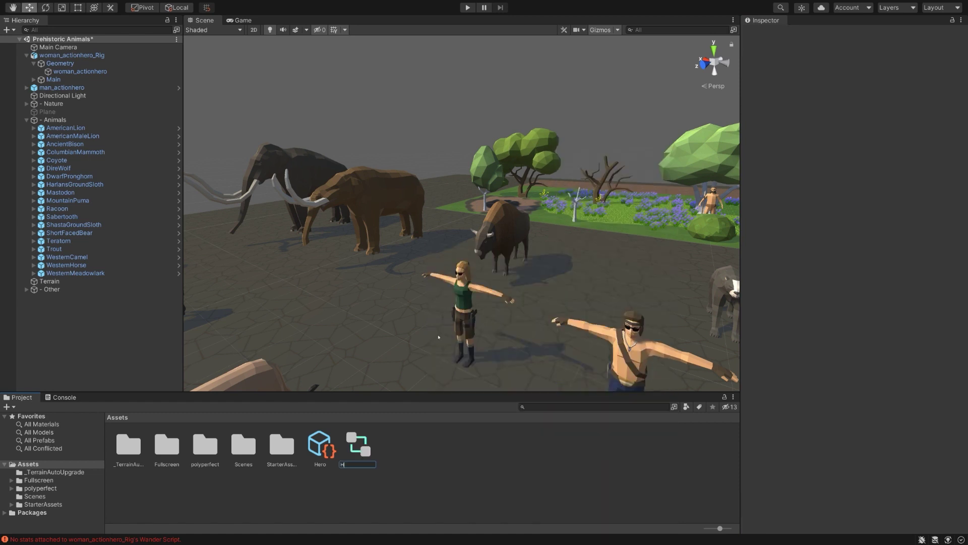
pyautogui.write('ero Controller')
pyautogui.press('Return')
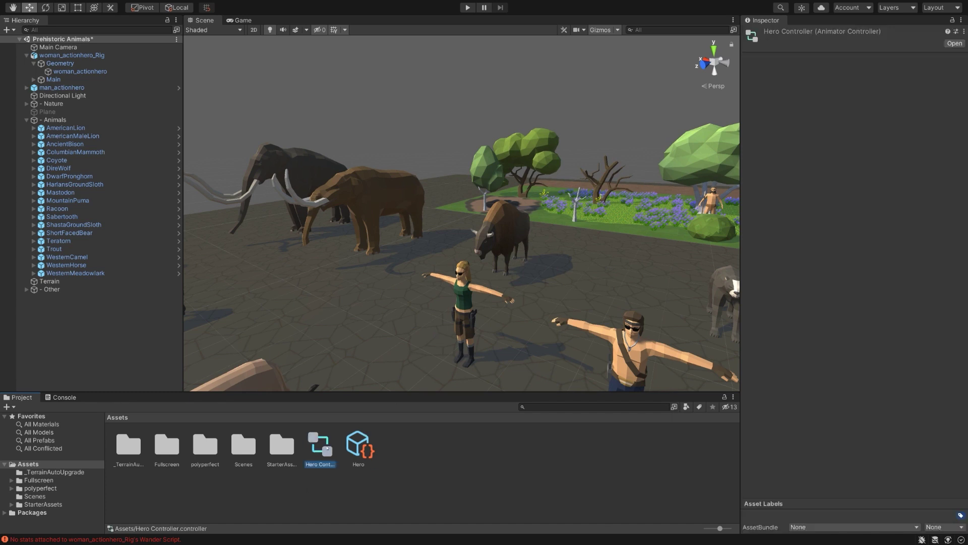
pyautogui.doubleClick(327, 448)
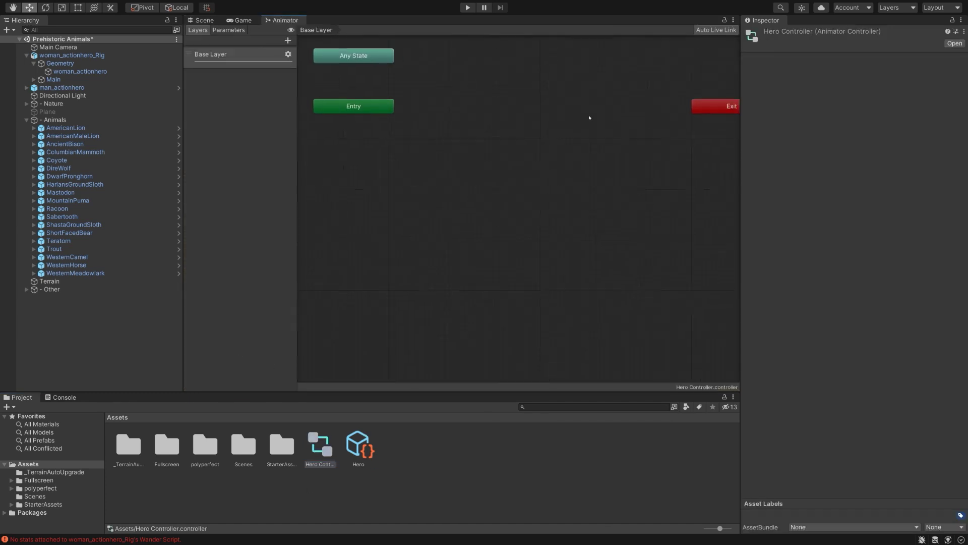
pyautogui.moveTo(552, 162); pyautogui.dragTo(555, 162, button='middle')
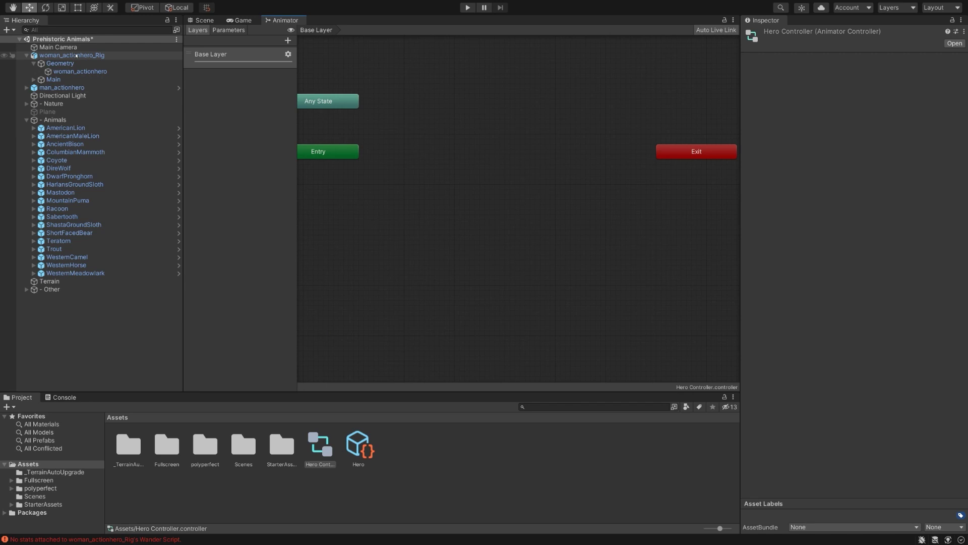
# Open a Properties window for woman_actionhero_Rig and dock it beside the Hierarchy
pyautogui.rightClick(76, 55)
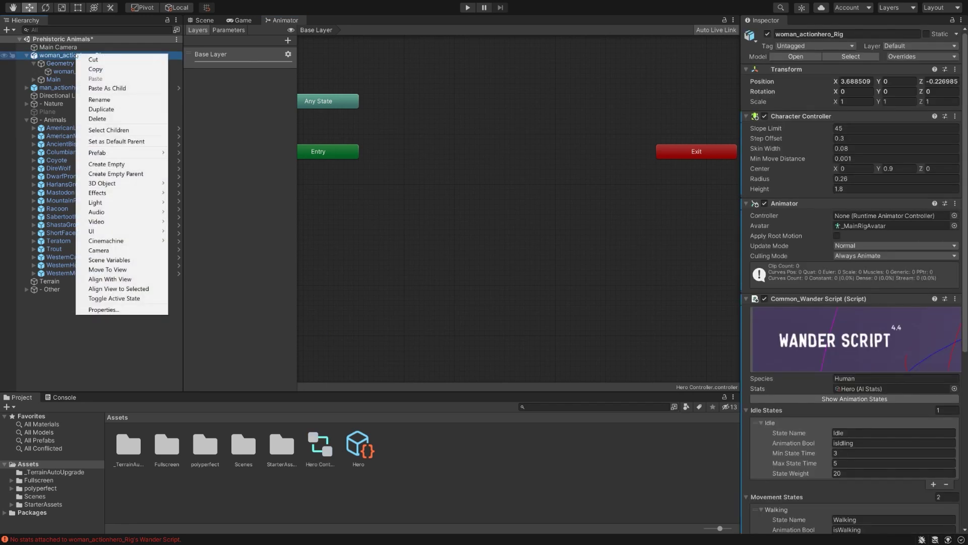
pyautogui.click(134, 309)
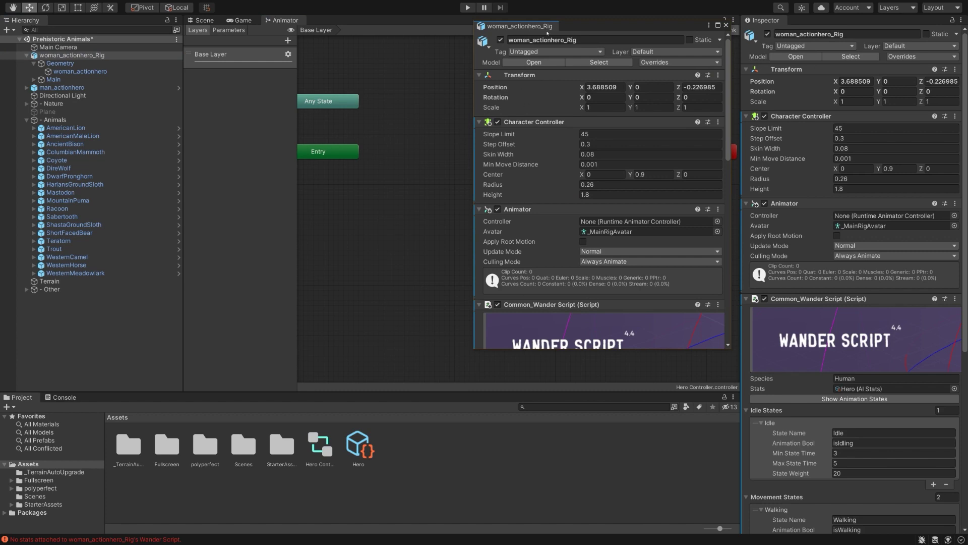
pyautogui.scroll(-10, 537, 148)
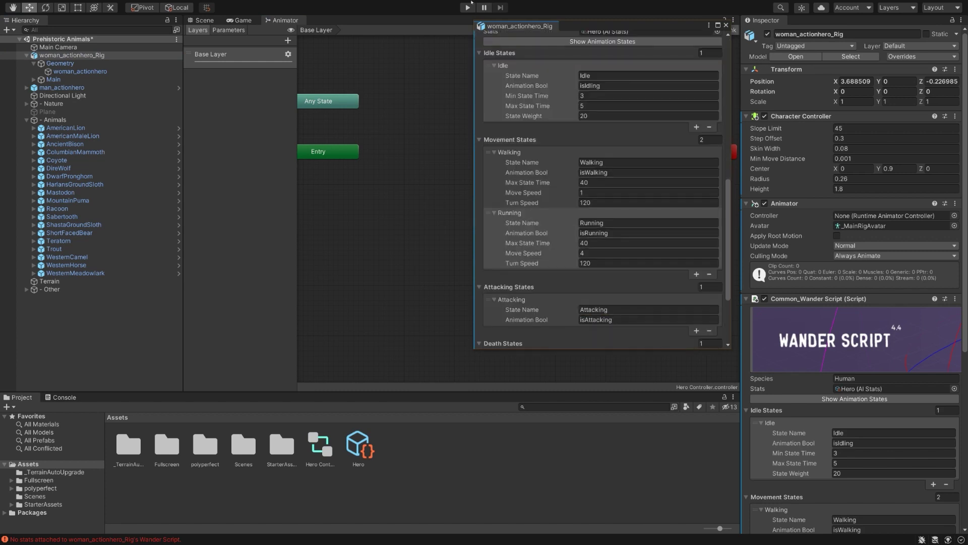
pyautogui.moveTo(492, 28); pyautogui.dragTo(91, 20)
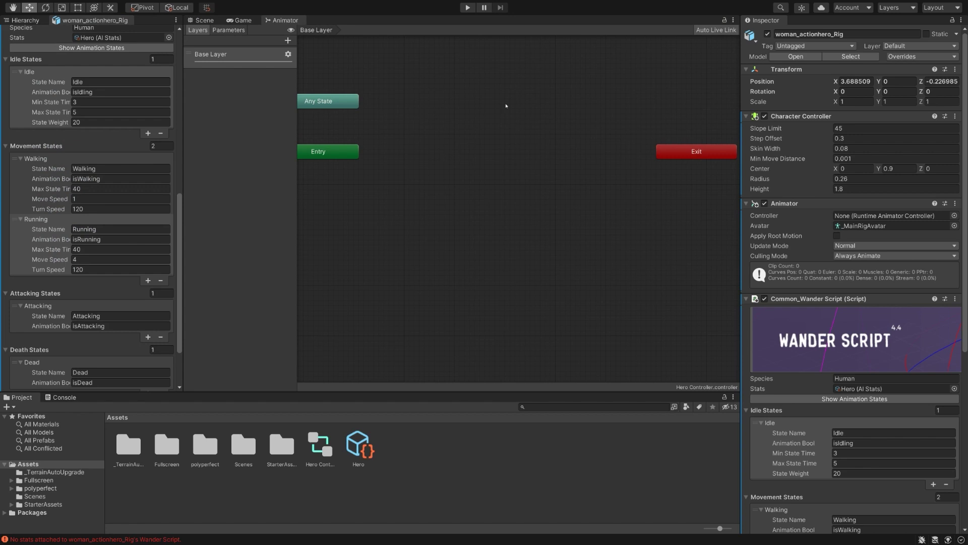
# Add an empty state to the Animator graph and name it Idle
pyautogui.rightClick(463, 94)
pyautogui.moveTo(485, 97)
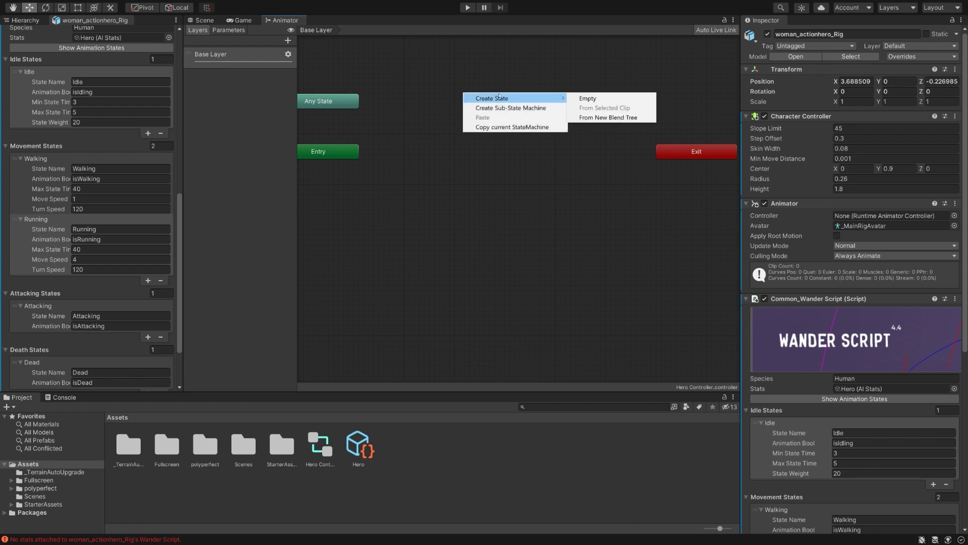
pyautogui.click(585, 97)
pyautogui.click(817, 34)
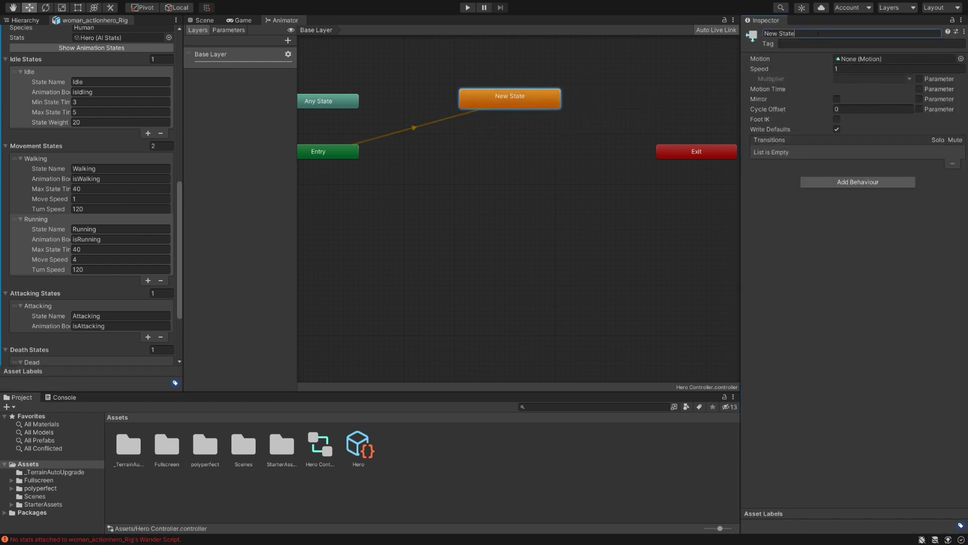
pyautogui.write('Idle')
pyautogui.press('Return')
# Duplicate Idle four times and rename the first two copies Walk and Run
pyautogui.hotkey('ctrl', 'd')
pyautogui.hotkey('ctrl', 'd')
pyautogui.hotkey('ctrl', 'd')
pyautogui.hotkey('ctrl', 'd')
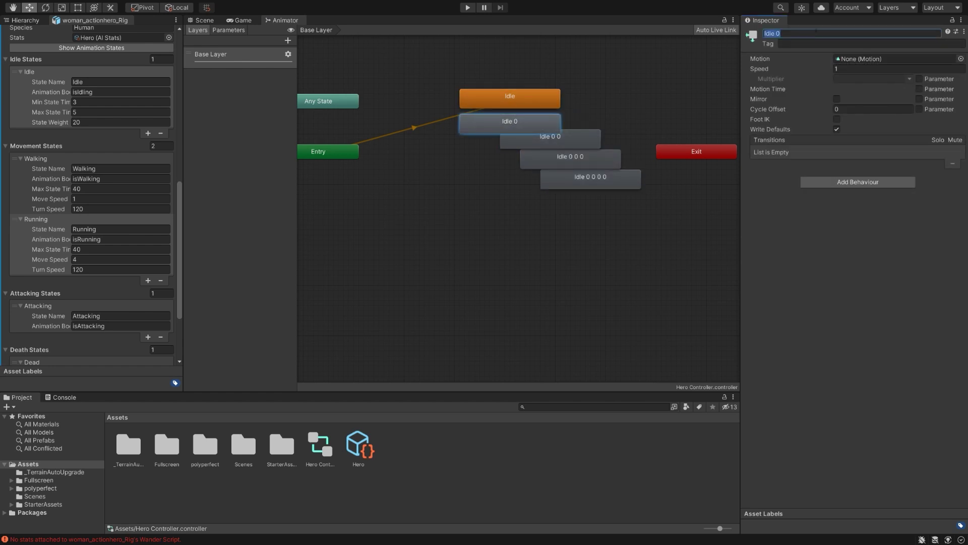
pyautogui.write('Walk')
pyautogui.press('Return')
pyautogui.click(550, 139)
pyautogui.click(816, 33)
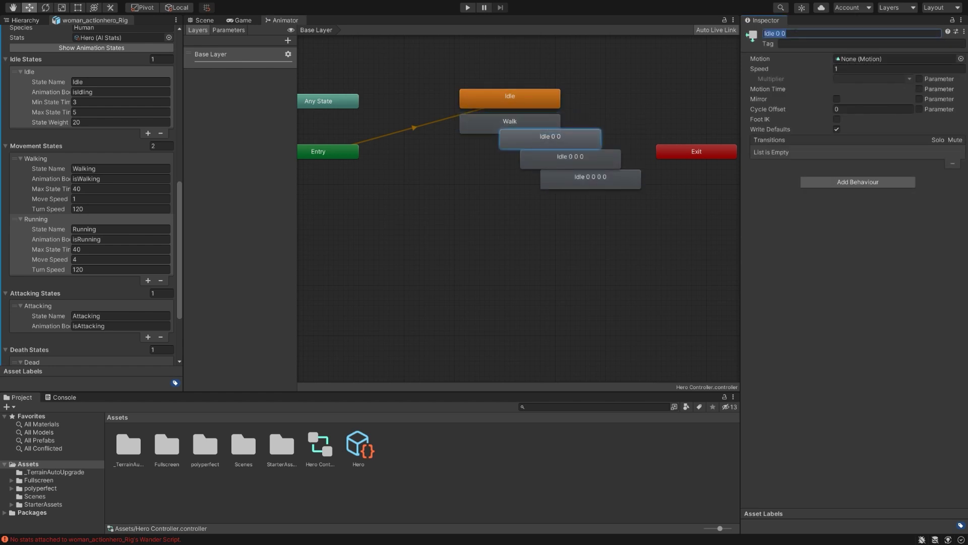
pyautogui.write('Run')
pyautogui.press('Return')
# Rename the remaining two copies Attack and Die
pyautogui.click(589, 156)
pyautogui.click(810, 33)
pyautogui.write('Attack')
pyautogui.press('Return')
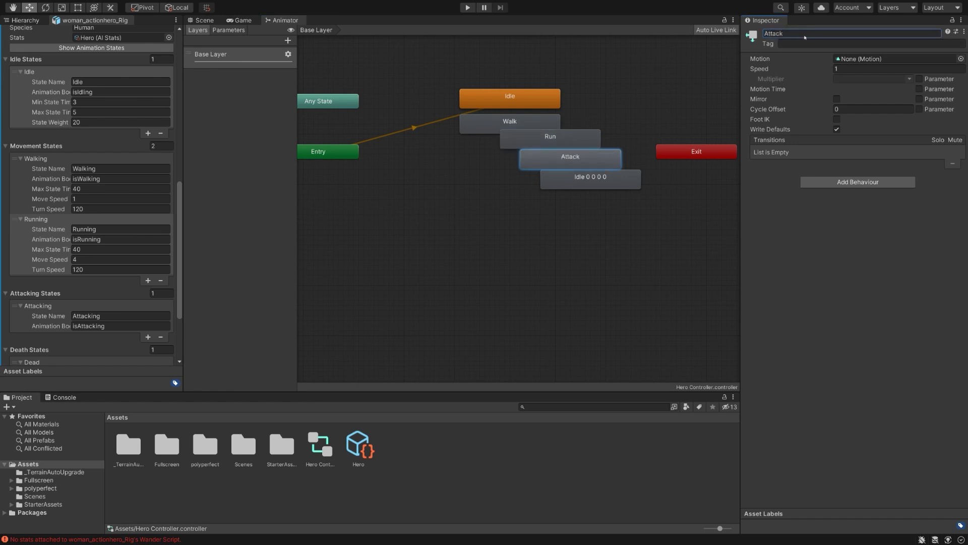
pyautogui.click(590, 178)
pyautogui.click(809, 34)
pyautogui.write('Die')
pyautogui.press('Return')
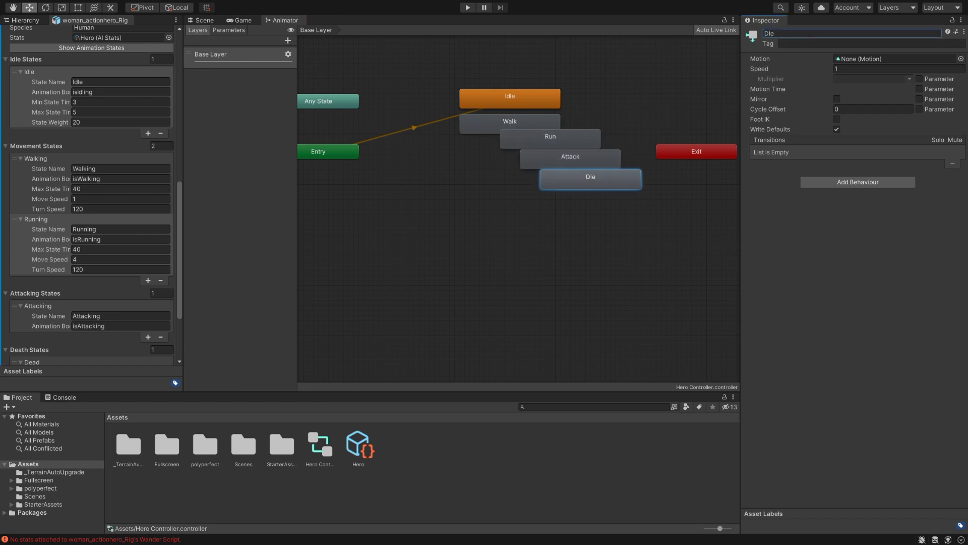
# Stack the states in one column, with Entry at the top and Any State beside Run
pyautogui.moveTo(575, 184); pyautogui.dragTo(474, 210)
pyautogui.moveTo(536, 136); pyautogui.dragTo(495, 146)
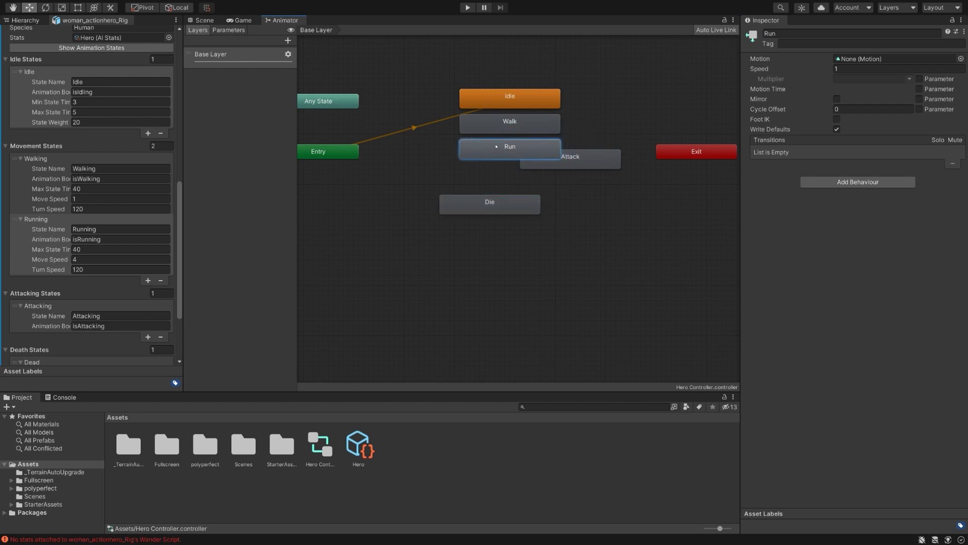
pyautogui.moveTo(590, 160); pyautogui.dragTo(530, 175)
pyautogui.moveTo(484, 205); pyautogui.dragTo(505, 199)
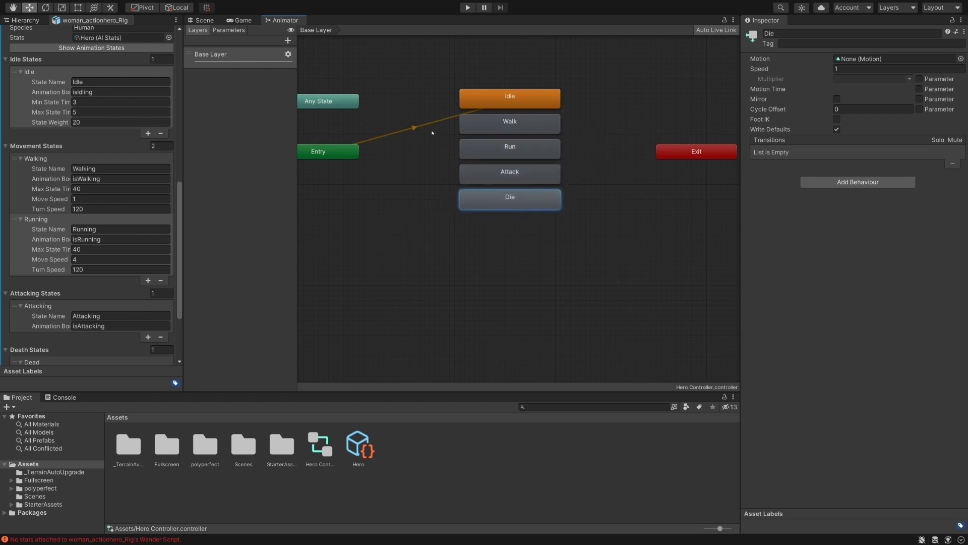
pyautogui.moveTo(329, 155); pyautogui.dragTo(330, 54)
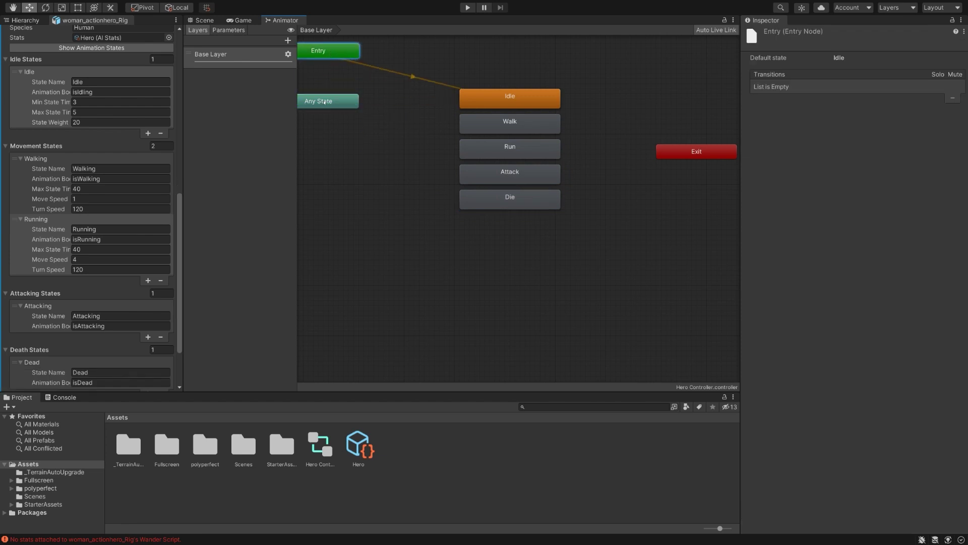
pyautogui.moveTo(328, 101); pyautogui.dragTo(358, 151)
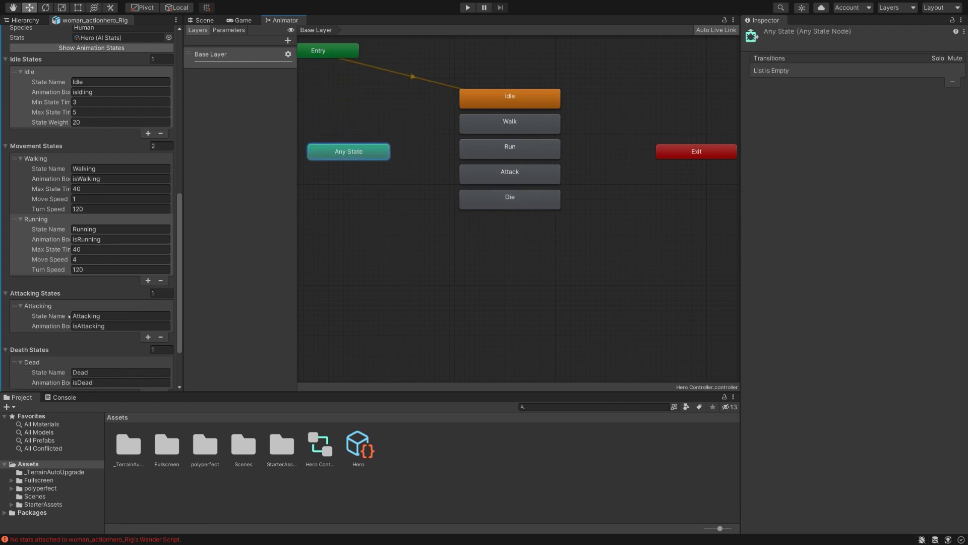
pyautogui.scroll(-3, 69, 316)
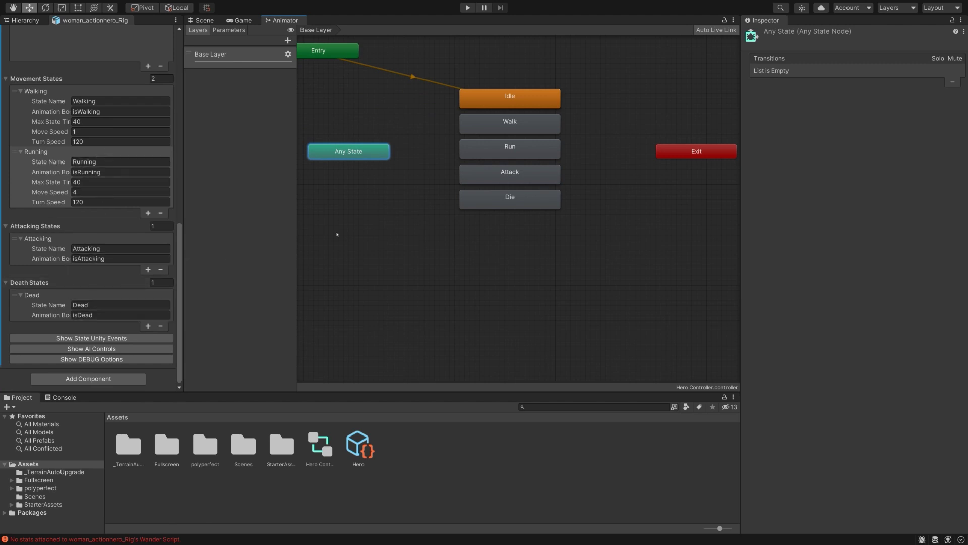
# In the Parameters list, add Bool parameters isAttacking and isWalking
pyautogui.click(225, 31)
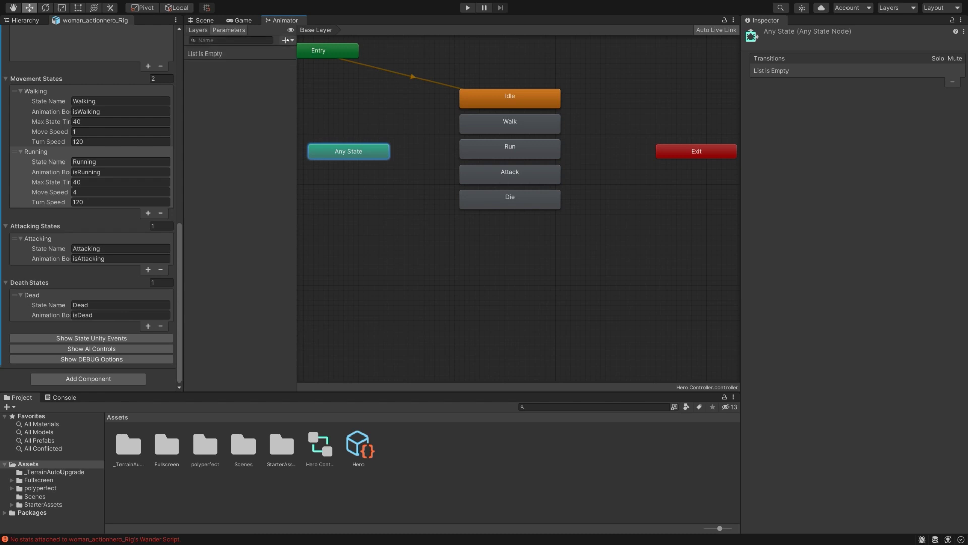
pyautogui.click(285, 40)
pyautogui.click(314, 71)
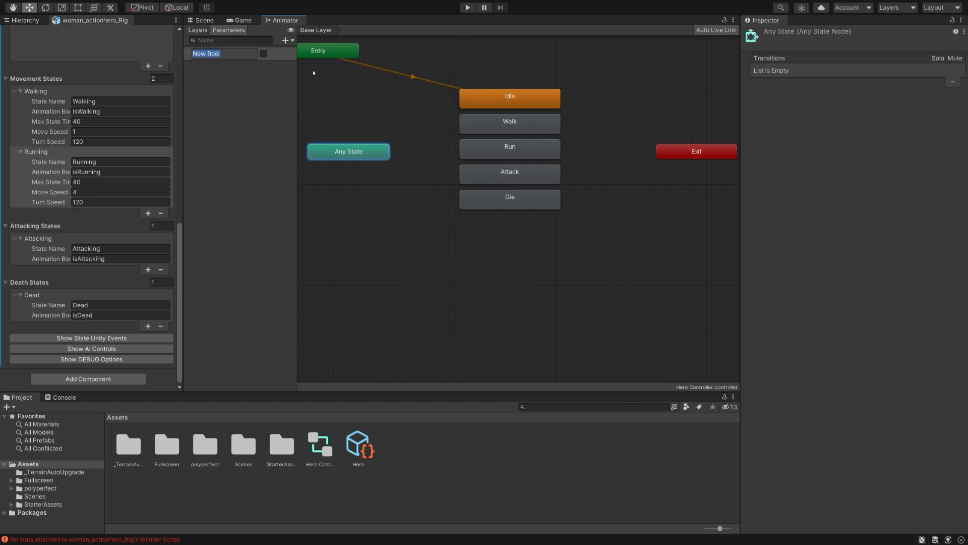
pyautogui.write('isAttacking')
pyautogui.press('Return')
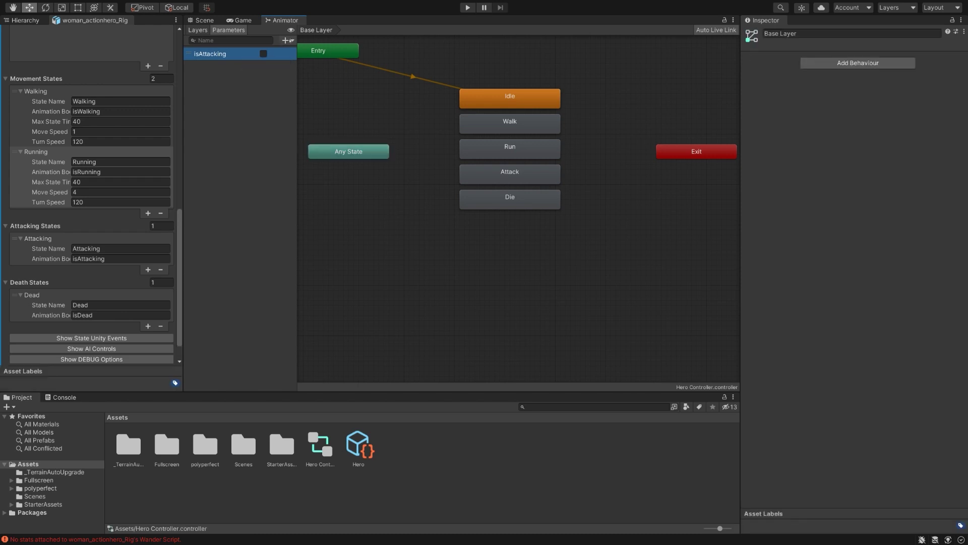
pyautogui.click(288, 40)
pyautogui.click(298, 73)
pyautogui.write('is')
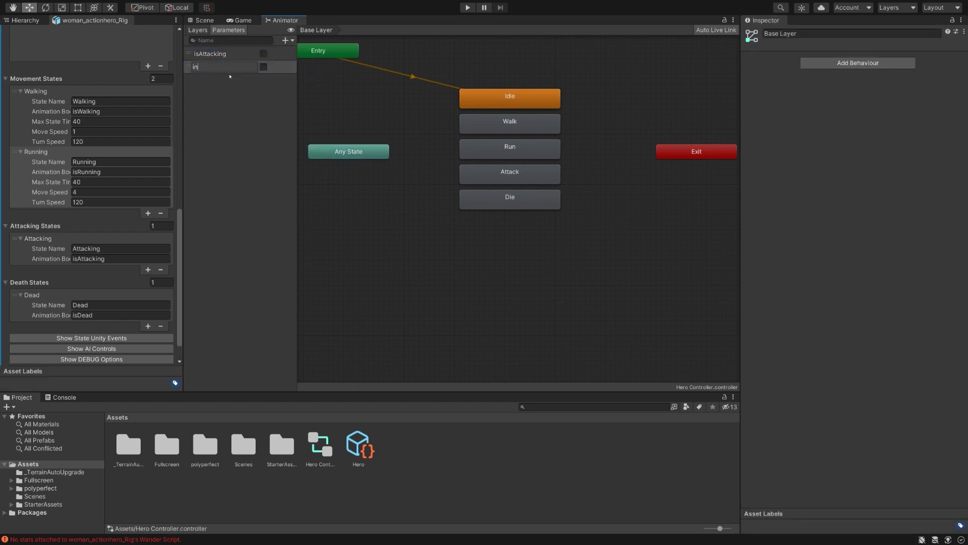
pyautogui.write('Walking')
pyautogui.press('Return')
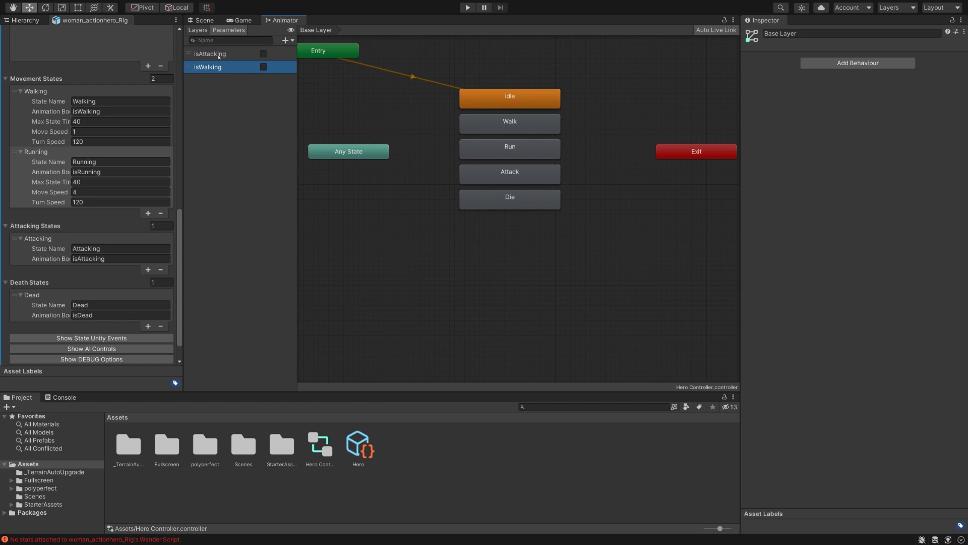
# Add Bool parameters isDead, isIdling and isRunning
pyautogui.click(286, 41)
pyautogui.click(297, 71)
pyautogui.write('is')
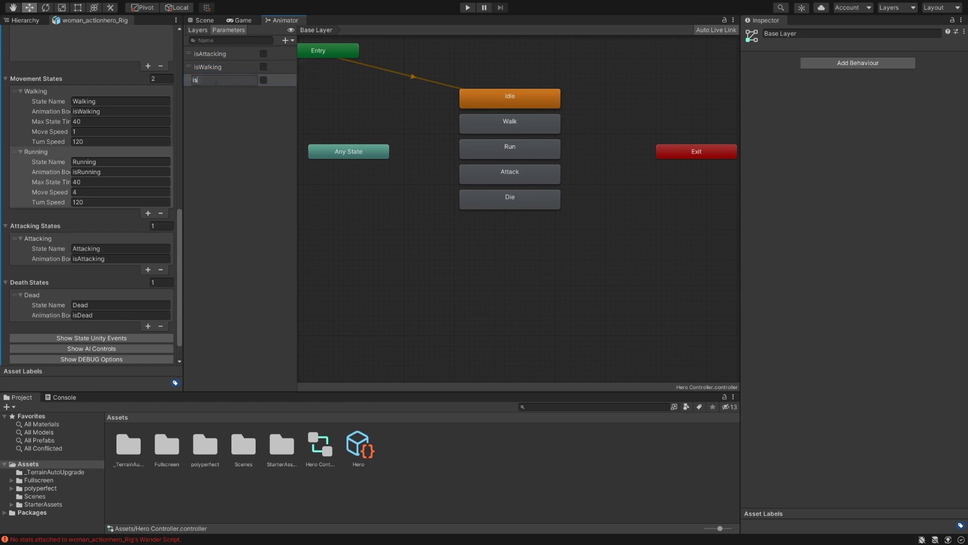
pyautogui.write('Dead')
pyautogui.press('Return')
pyautogui.click(287, 40)
pyautogui.click(297, 71)
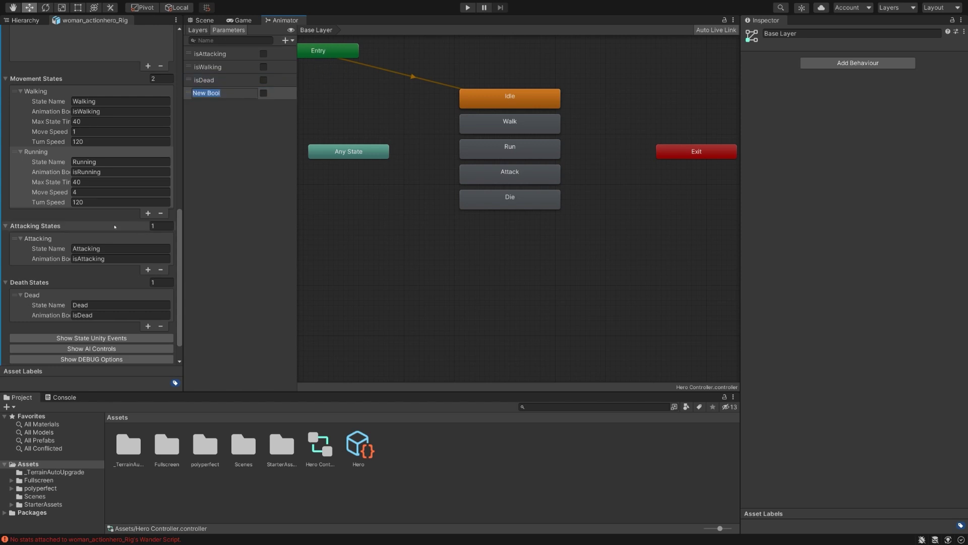
pyautogui.scroll(3, 115, 227)
pyautogui.write('isId')
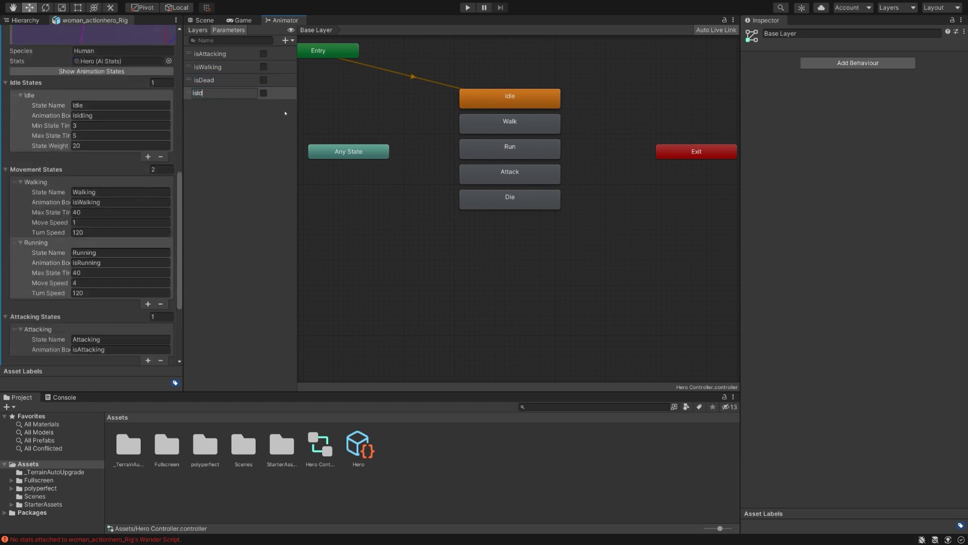
pyautogui.write('ling')
pyautogui.press('Return')
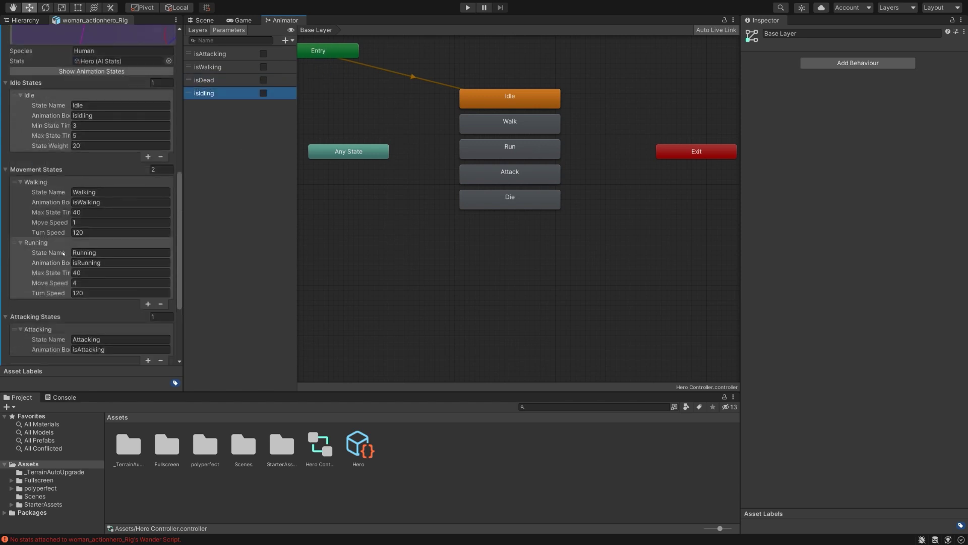
pyautogui.click(287, 40)
pyautogui.click(297, 70)
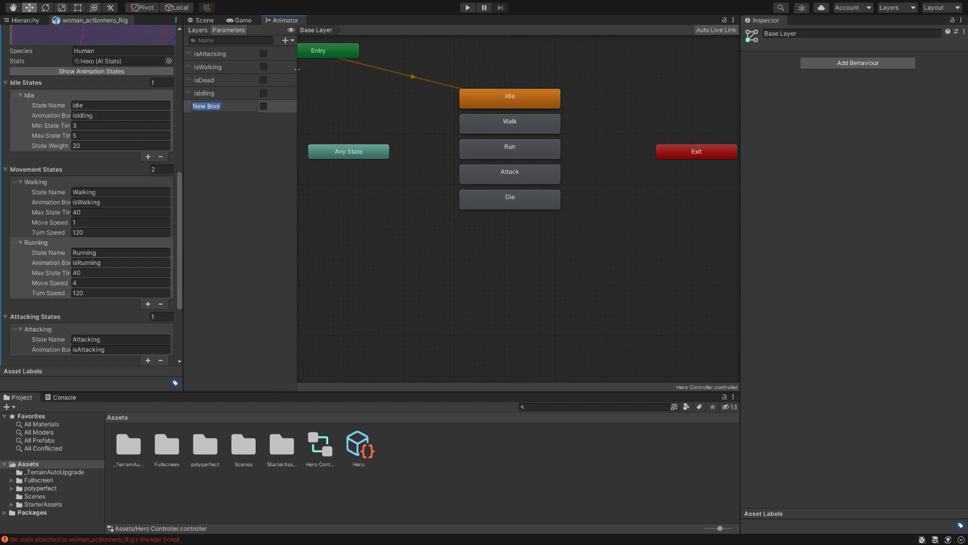
pyautogui.write('isRunning')
pyautogui.press('Return')
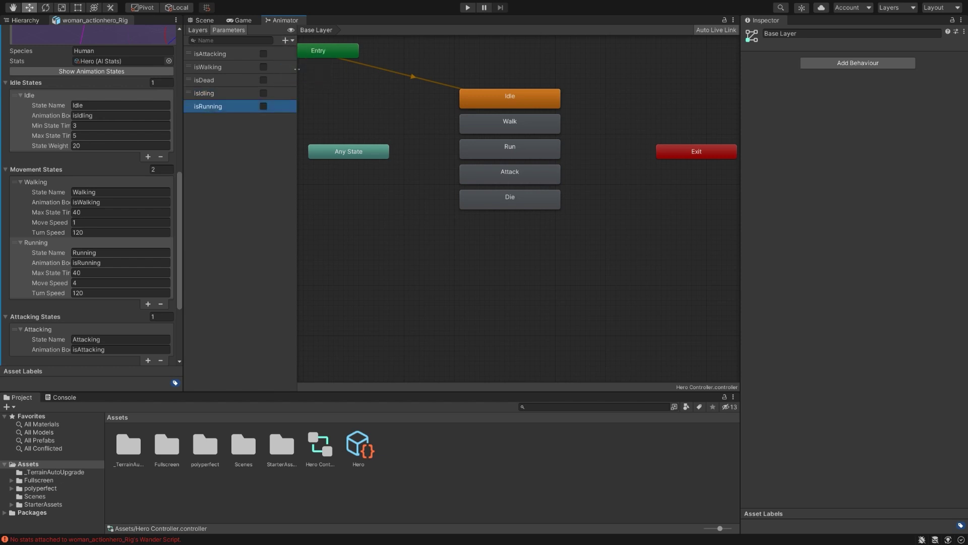
# Make transitions from Any State to Idle and to Walk
pyautogui.click(374, 154)
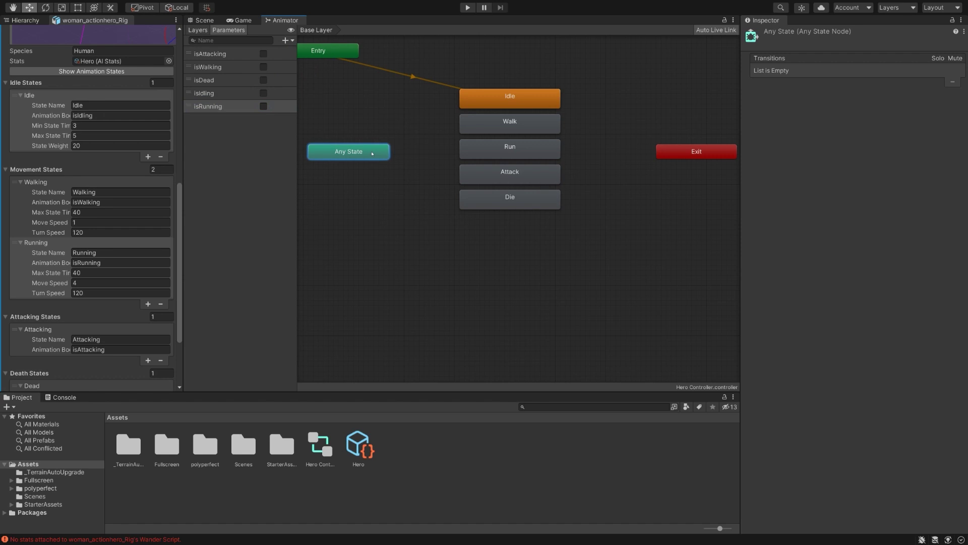
pyautogui.rightClick(366, 152)
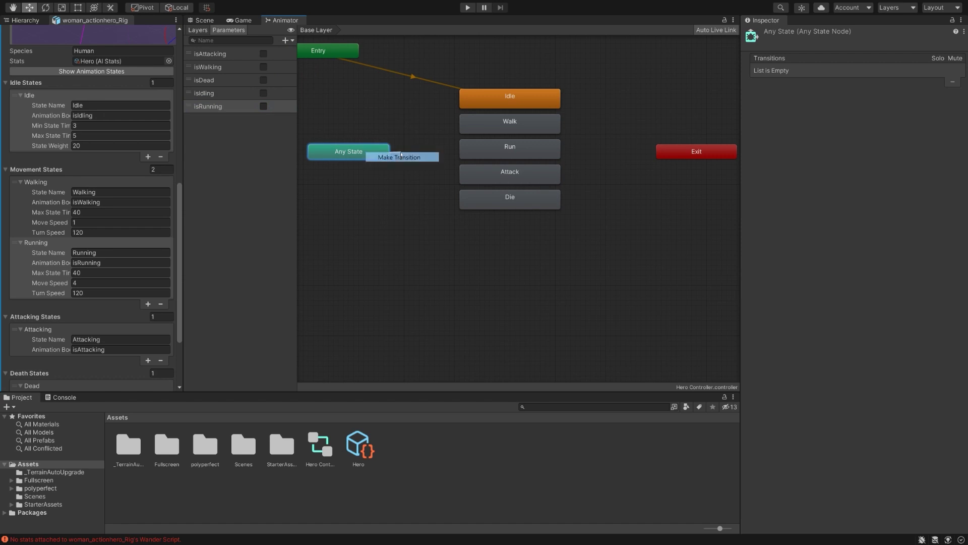
pyautogui.click(392, 159)
pyautogui.click(510, 98)
pyautogui.rightClick(371, 154)
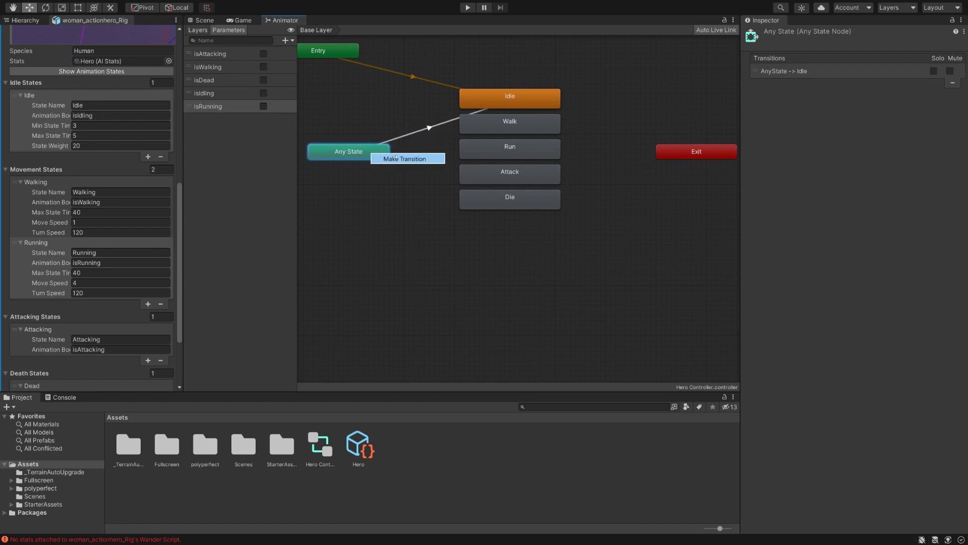
pyautogui.click(399, 158)
pyautogui.click(510, 124)
# Add Any State transitions to Run and Attack
pyautogui.rightClick(365, 149)
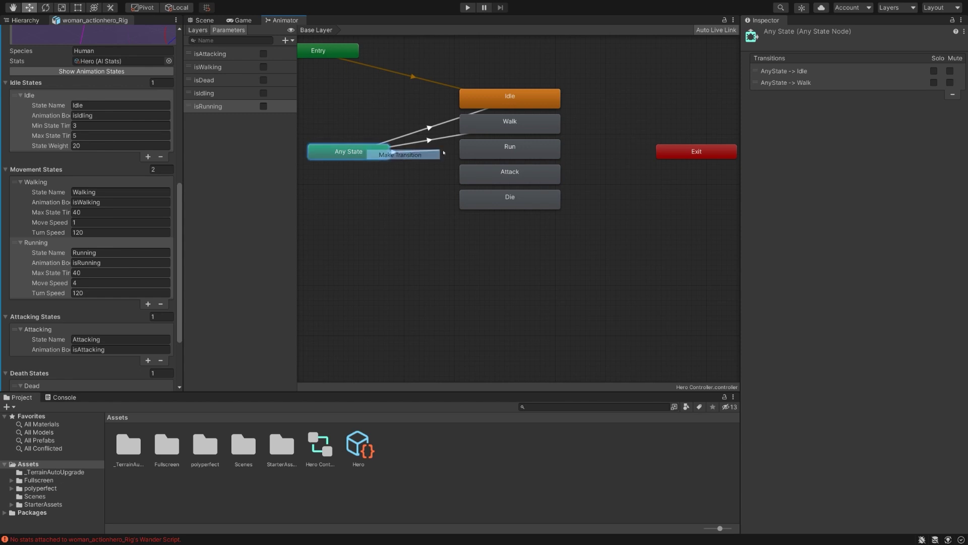
pyautogui.click(391, 156)
pyautogui.click(510, 149)
pyautogui.rightClick(379, 149)
pyautogui.click(403, 155)
pyautogui.click(510, 174)
pyautogui.rightClick(343, 151)
# Connect Any State to Die, set Idle's transition condition to isIdling, and give Walk's a condition
pyautogui.click(382, 157)
pyautogui.click(509, 198)
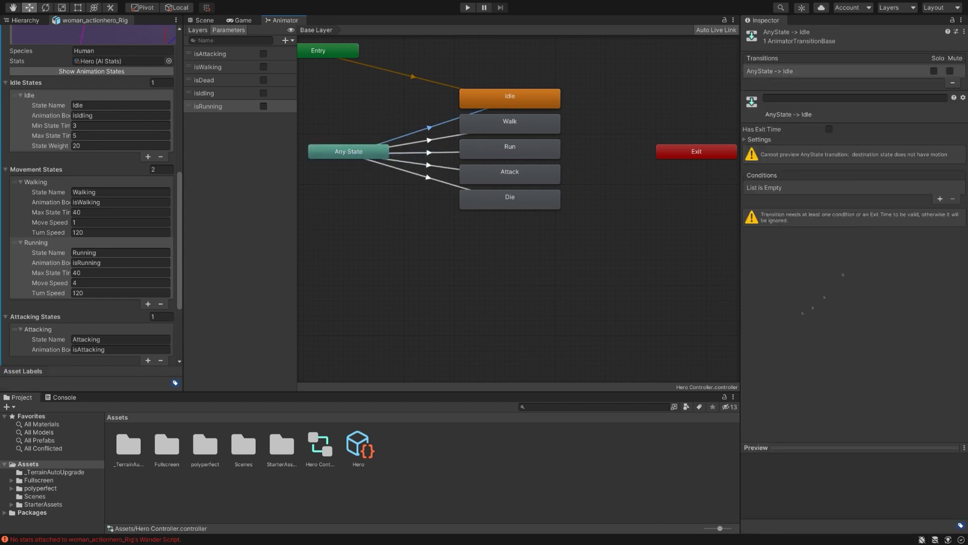
pyautogui.click(940, 200)
pyautogui.click(802, 187)
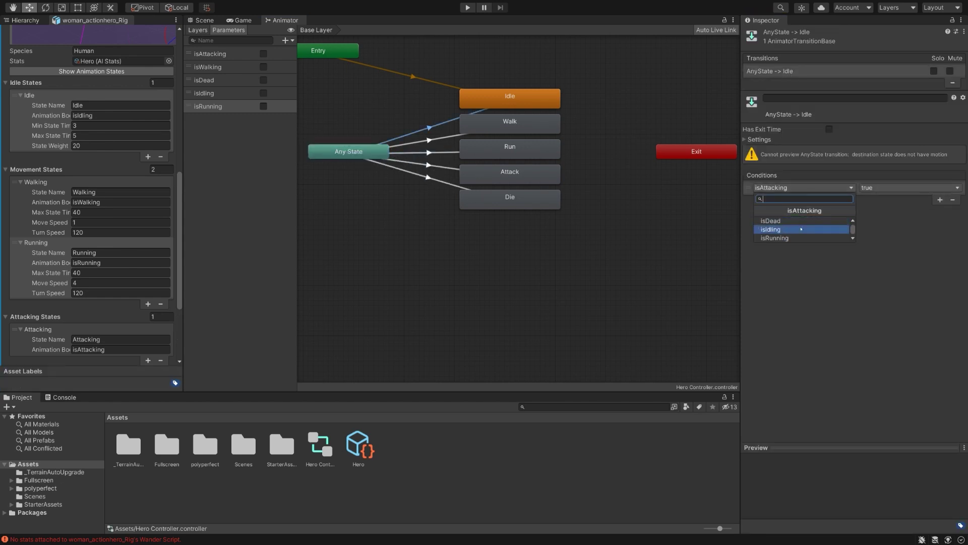
pyautogui.click(783, 230)
pyautogui.click(456, 142)
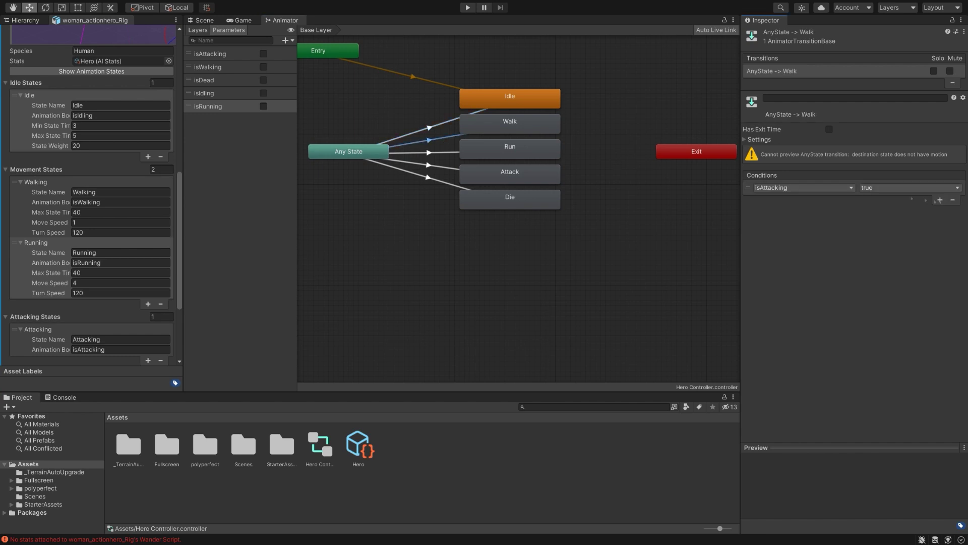
pyautogui.click(802, 187)
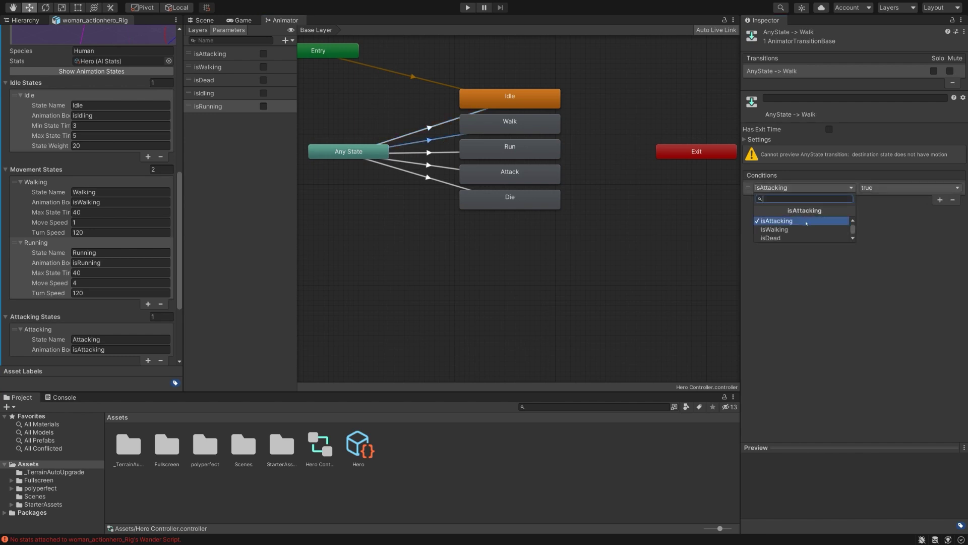
pyautogui.click(774, 229)
# Add an isRunning condition to the Run transition and isAttacking to Attack, and start Die's condition
pyautogui.click(426, 152)
pyautogui.click(939, 198)
pyautogui.click(803, 188)
pyautogui.click(783, 233)
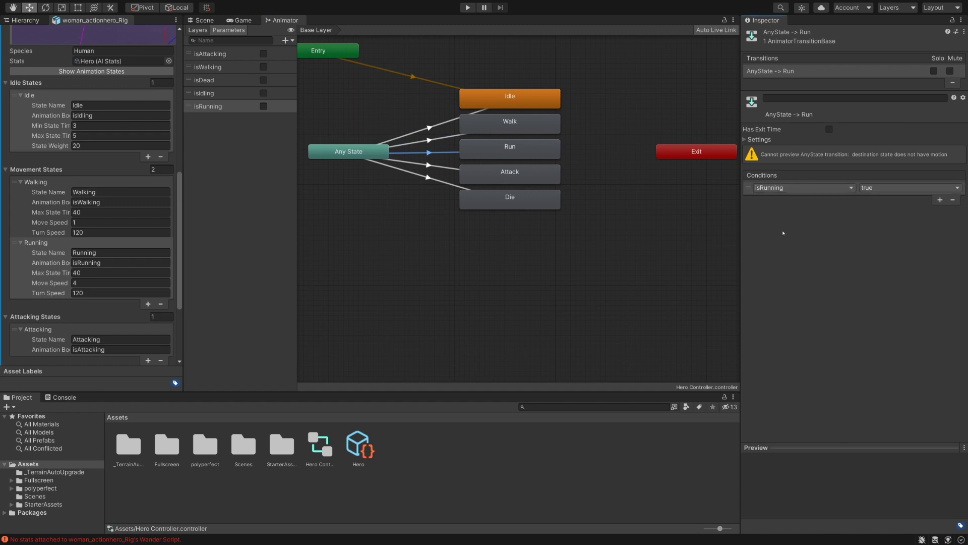
pyautogui.click(429, 164)
pyautogui.click(940, 199)
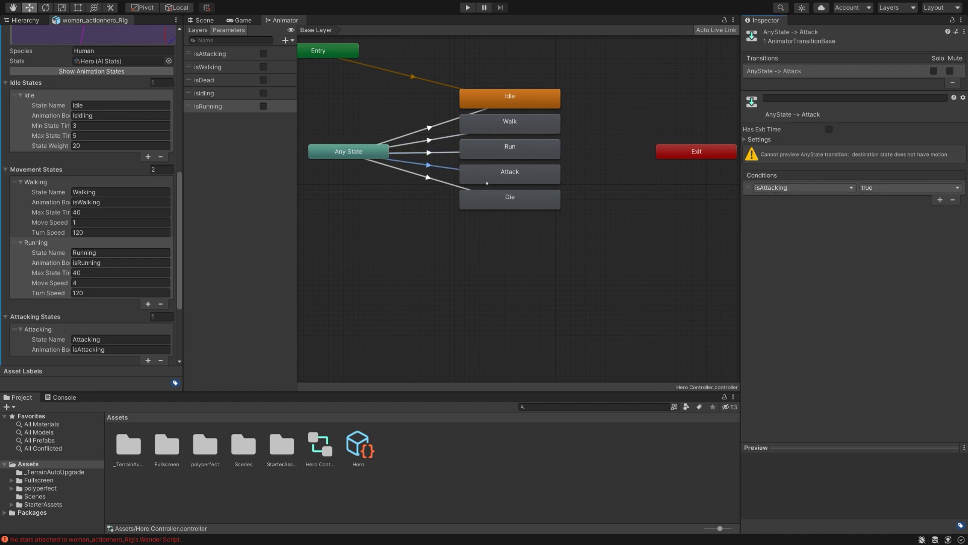
pyautogui.click(445, 185)
pyautogui.click(940, 198)
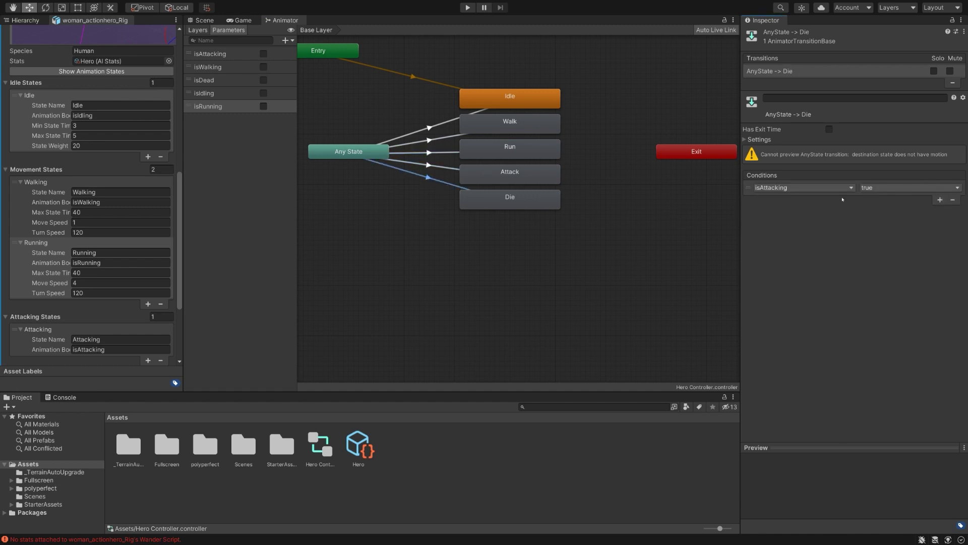
pyautogui.click(793, 188)
# Set Die's condition to isDead and uncheck Can Transition To Self on the Die, Attack and Run transitions
pyautogui.click(769, 220)
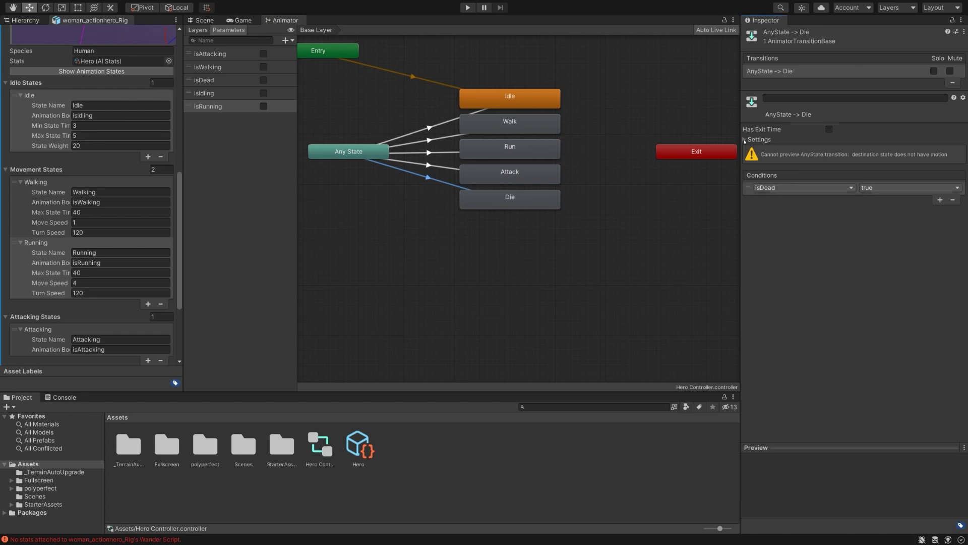
pyautogui.click(745, 140)
pyautogui.click(829, 210)
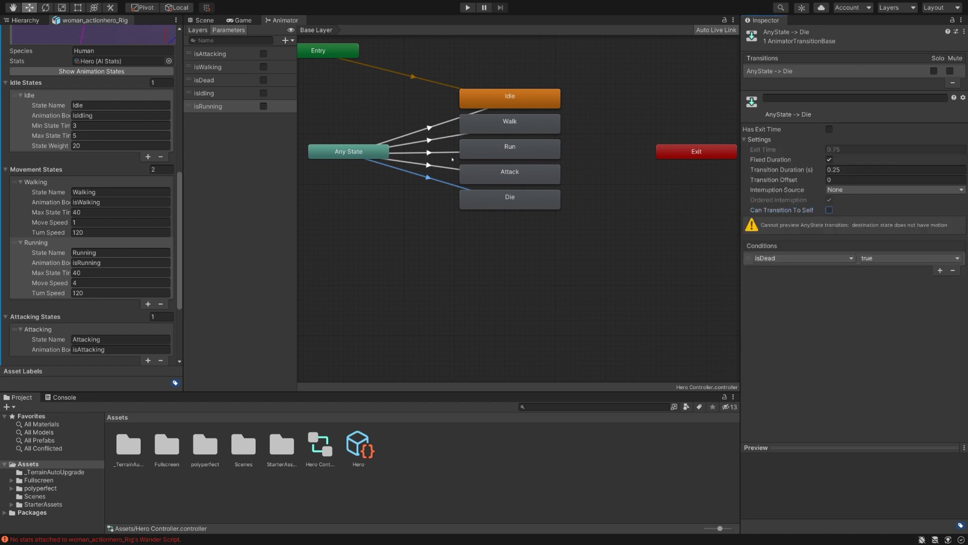
pyautogui.click(444, 166)
pyautogui.click(829, 210)
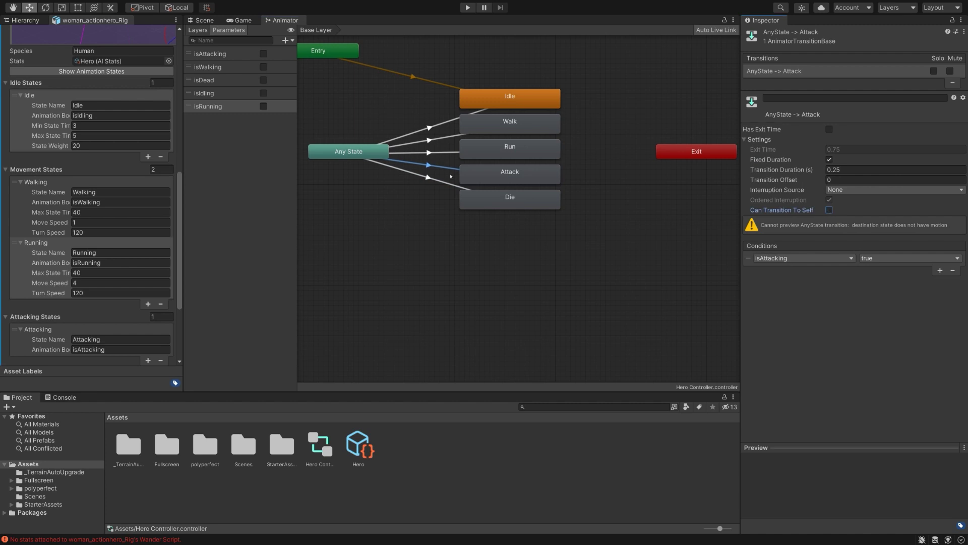
pyautogui.click(440, 153)
pyautogui.click(829, 210)
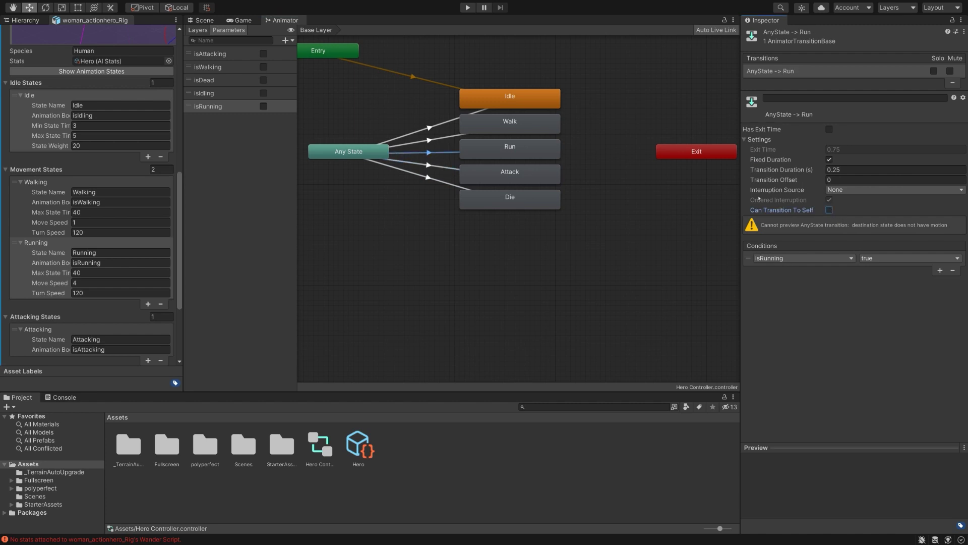
pyautogui.click(428, 137)
pyautogui.click(429, 127)
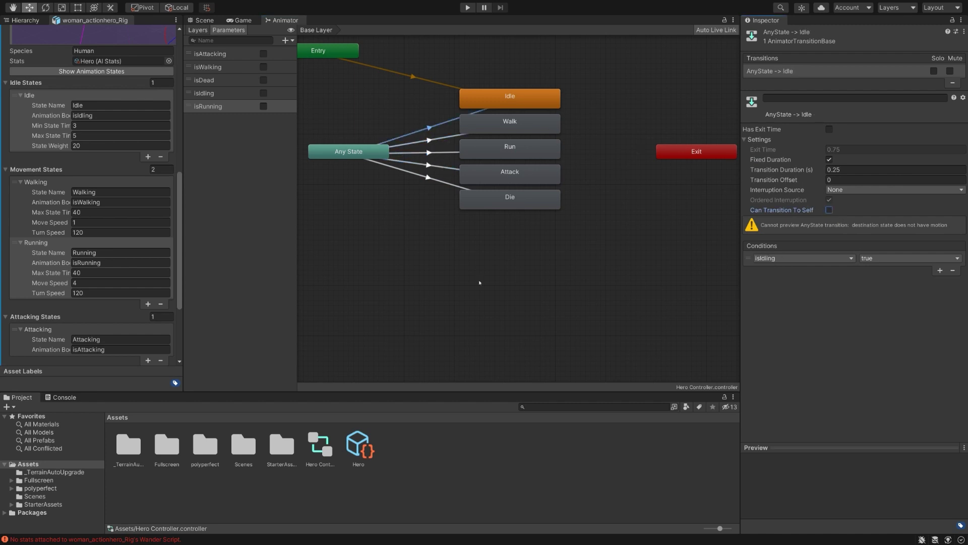
pyautogui.press('a')
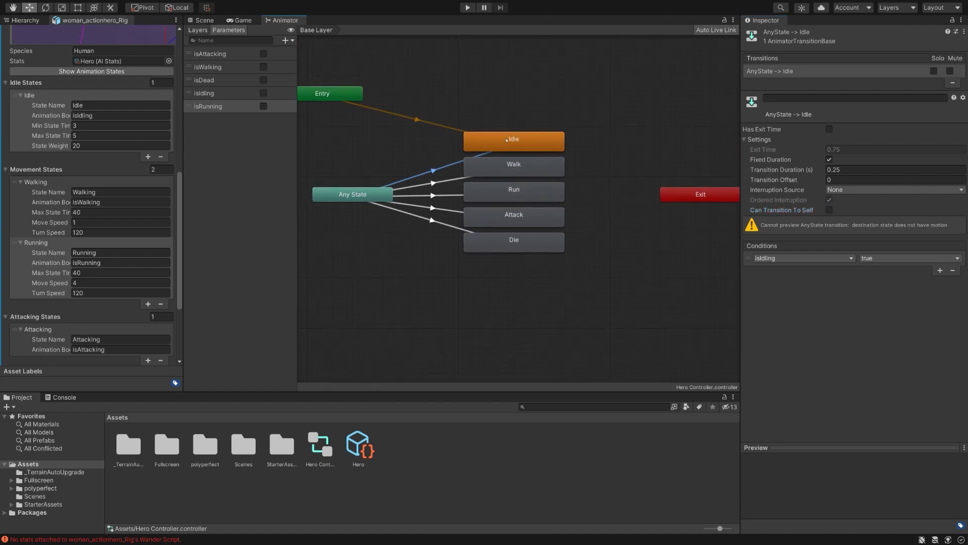
# Search the clips for 'idle' and assign Boxer_Idle as the Idle state's motion
pyautogui.click(499, 140)
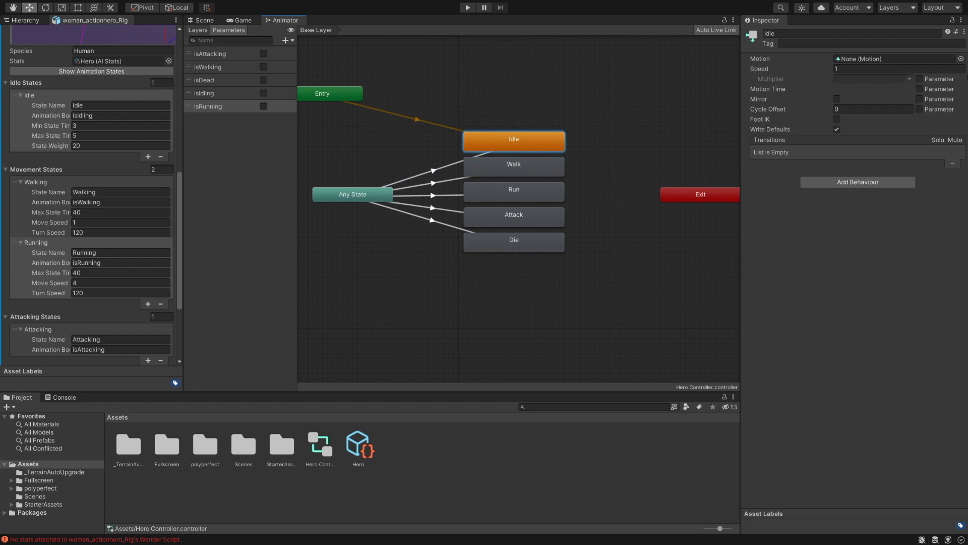
pyautogui.click(961, 58)
pyautogui.write('idle')
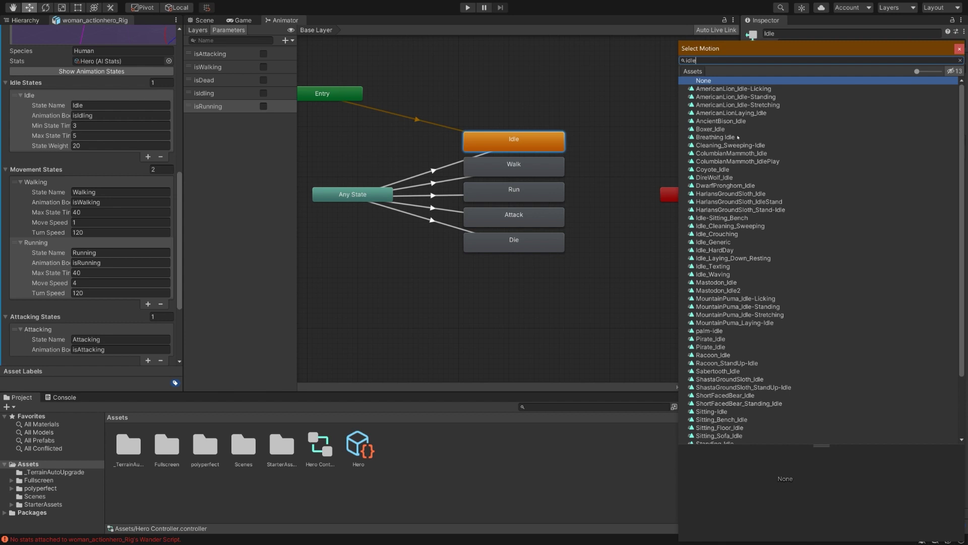
pyautogui.scroll(-3, 738, 136)
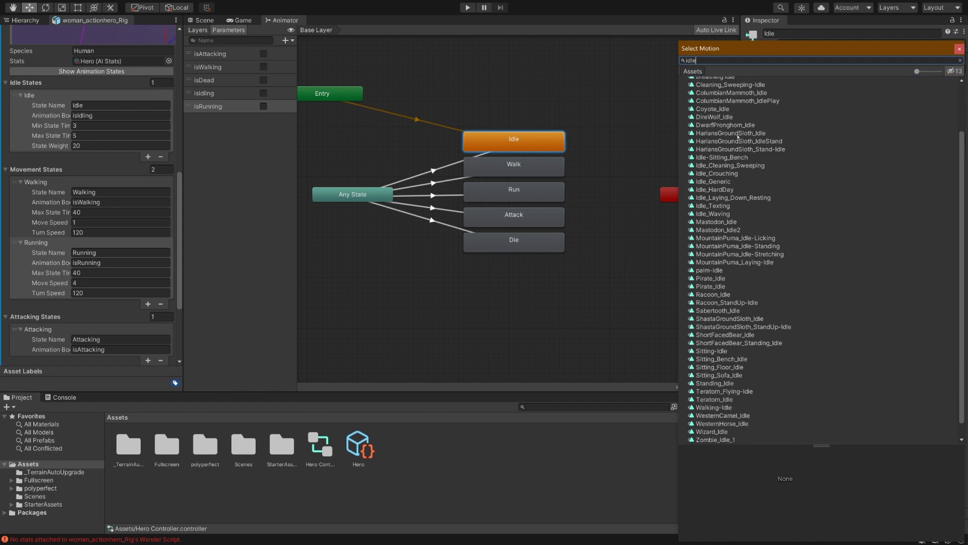
pyautogui.scroll(3, 738, 137)
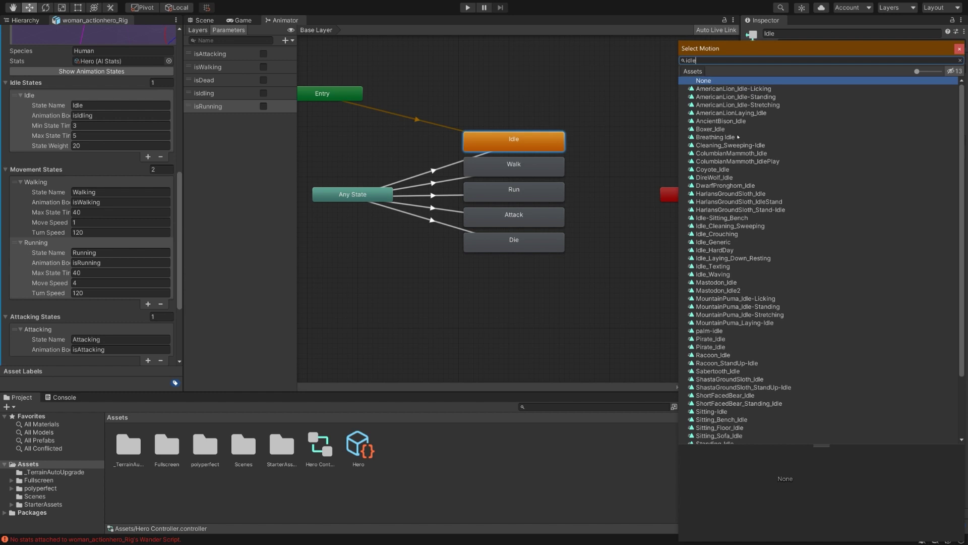
pyautogui.doubleClick(741, 130)
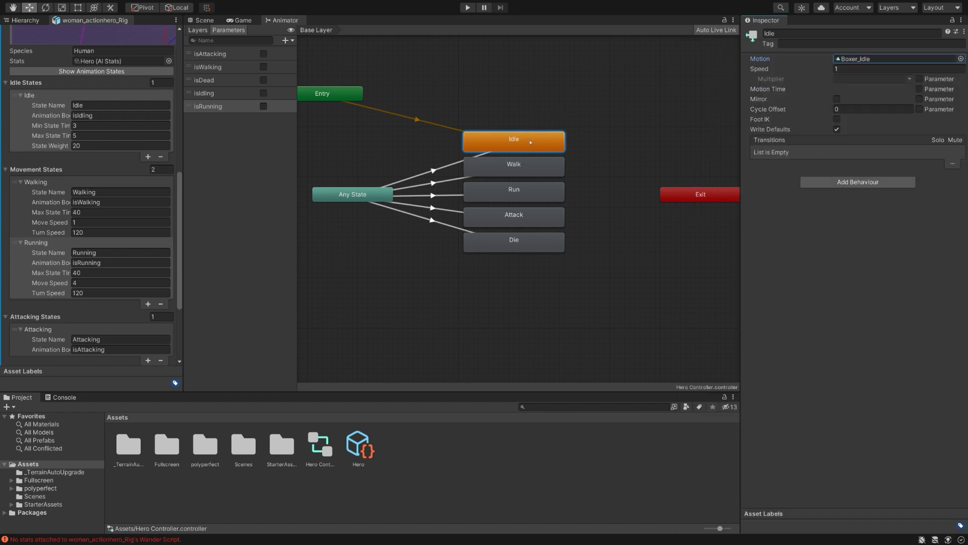
pyautogui.click(522, 162)
# Assign the Walking clip as the Walk state's motion
pyautogui.click(960, 59)
pyautogui.write('walk')
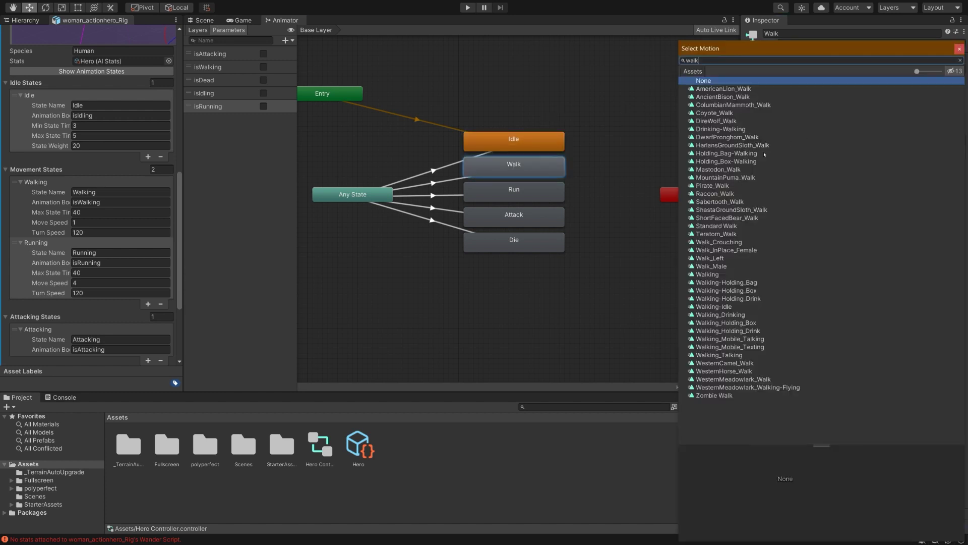
pyautogui.doubleClick(716, 275)
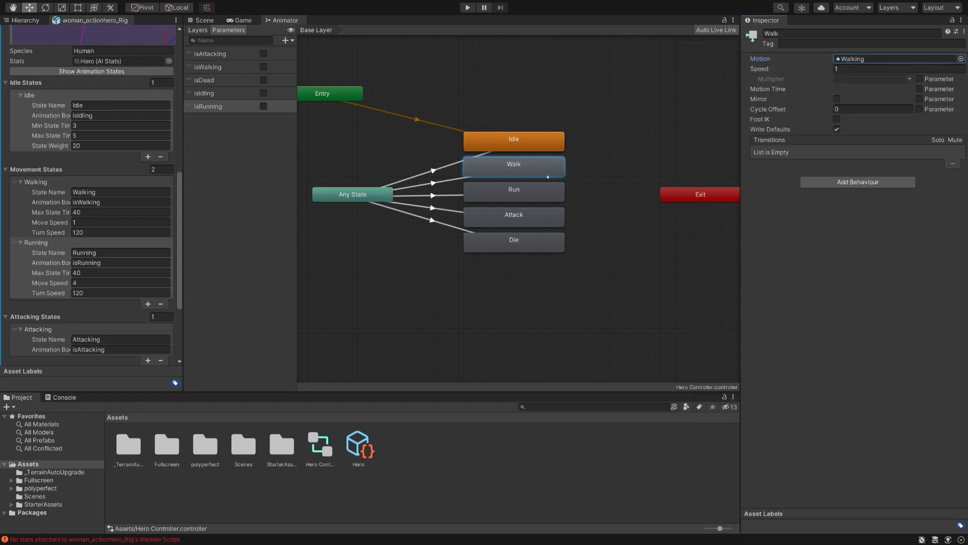
# Assign the Ninja_Run clip as the Run state's motion
pyautogui.click(514, 191)
pyautogui.click(960, 60)
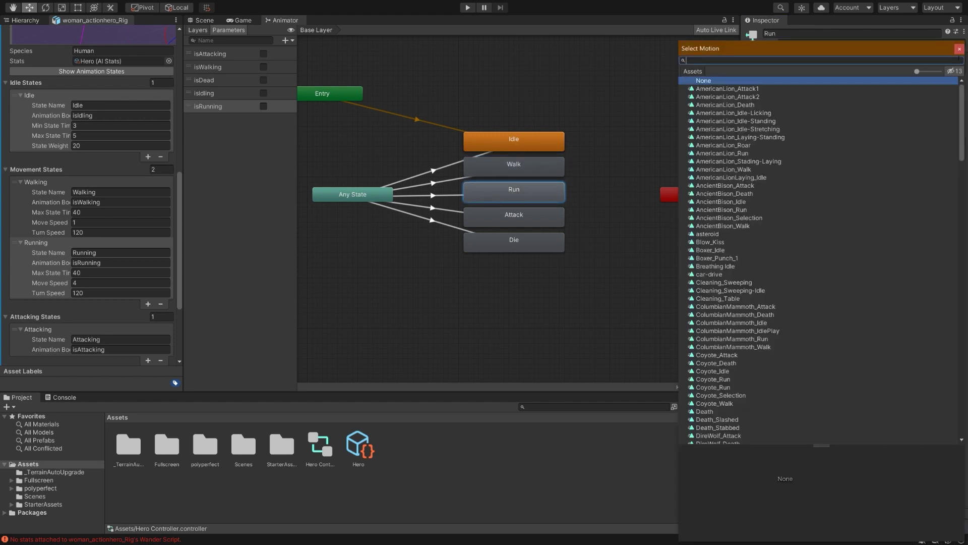
pyautogui.write('run')
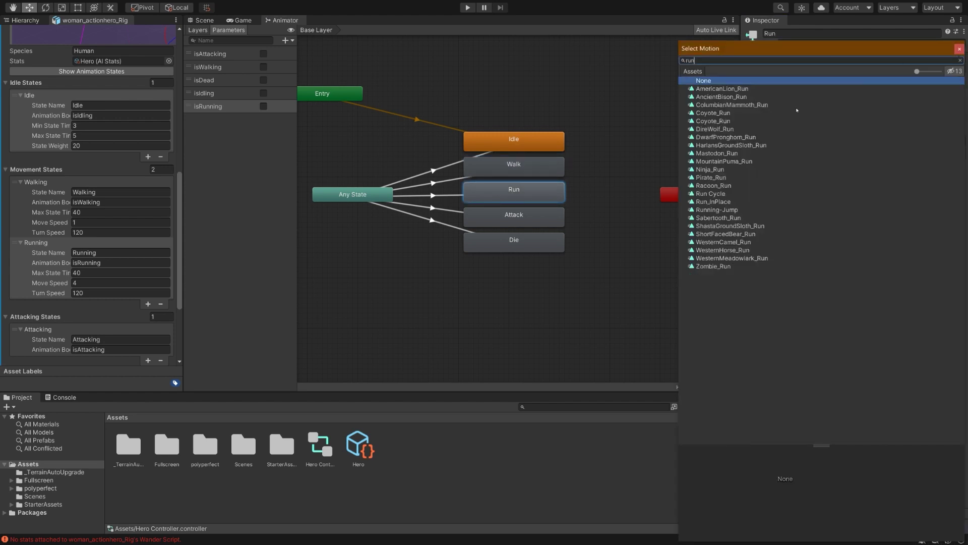
pyautogui.doubleClick(718, 172)
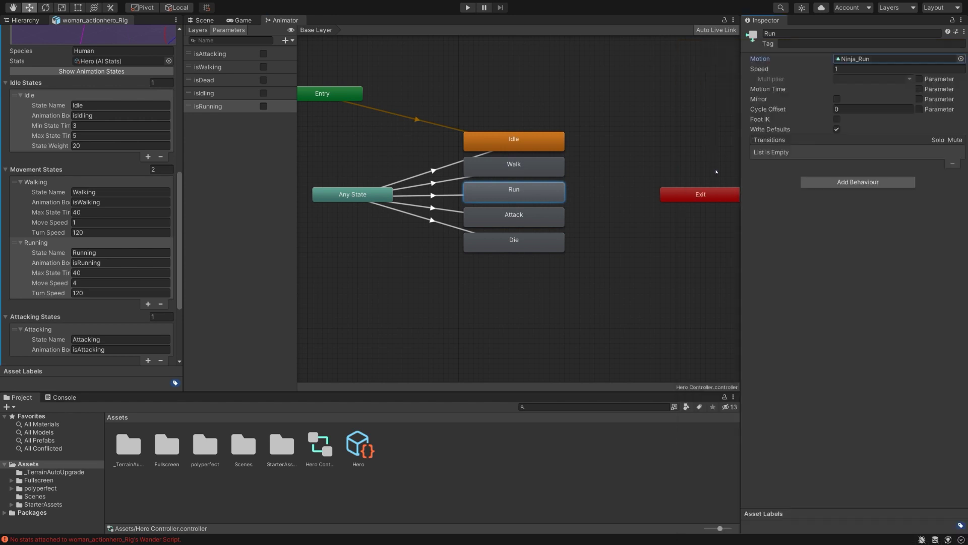
pyautogui.click(527, 218)
# Search for 'punch' and assign Punch_RightHand as the Attack state's motion
pyautogui.click(961, 59)
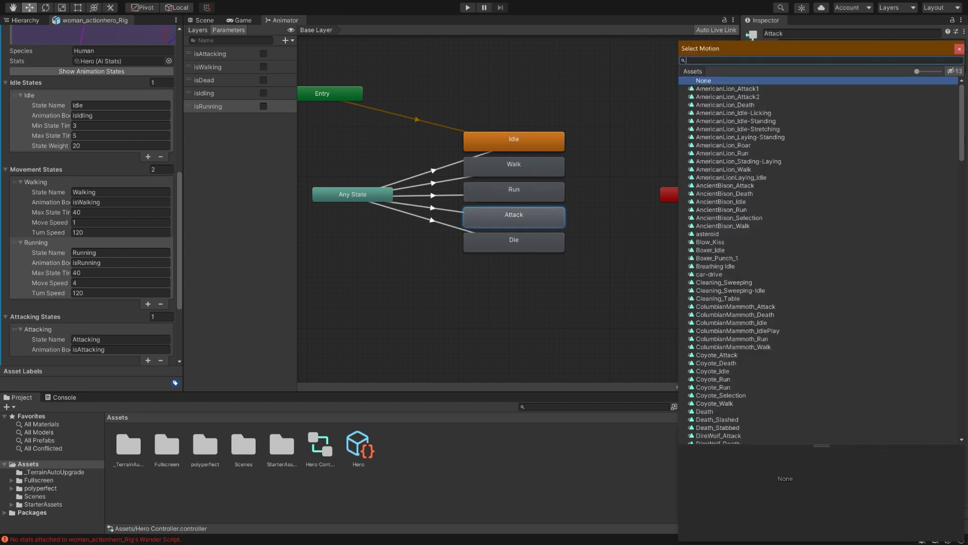
pyautogui.write('ju')
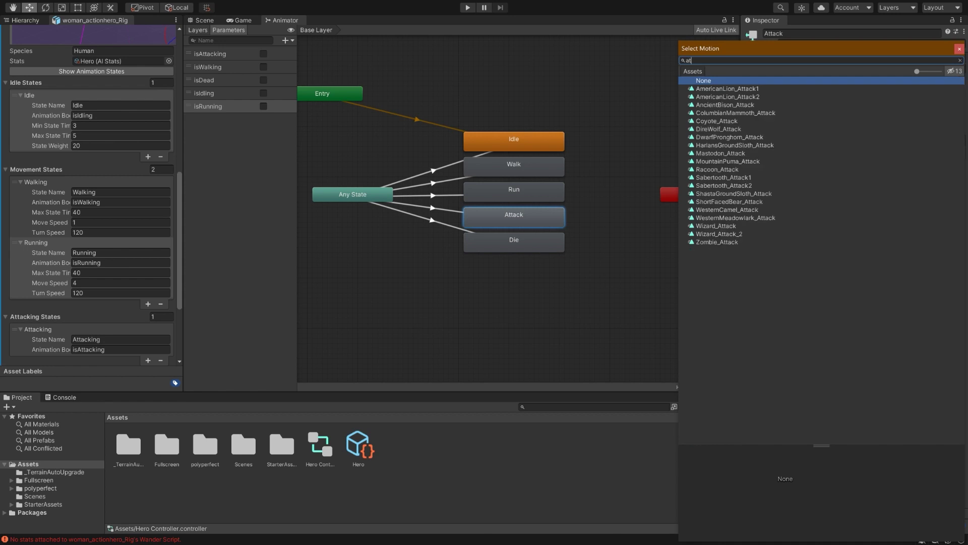
pyautogui.press('BackSpace')
pyautogui.press('BackSpace')
pyautogui.write('ju')
pyautogui.press('BackSpace')
pyautogui.press('BackSpace')
pyautogui.write('punch')
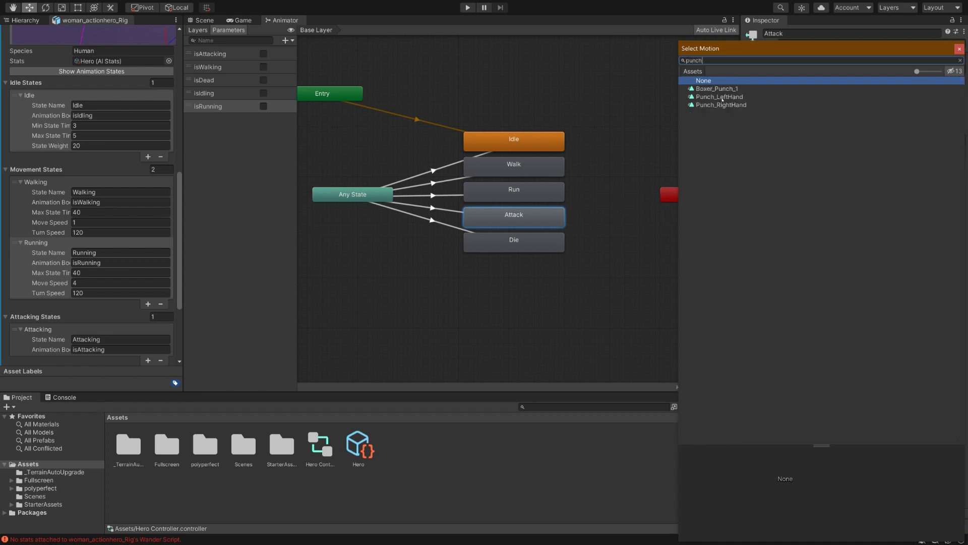
pyautogui.doubleClick(731, 105)
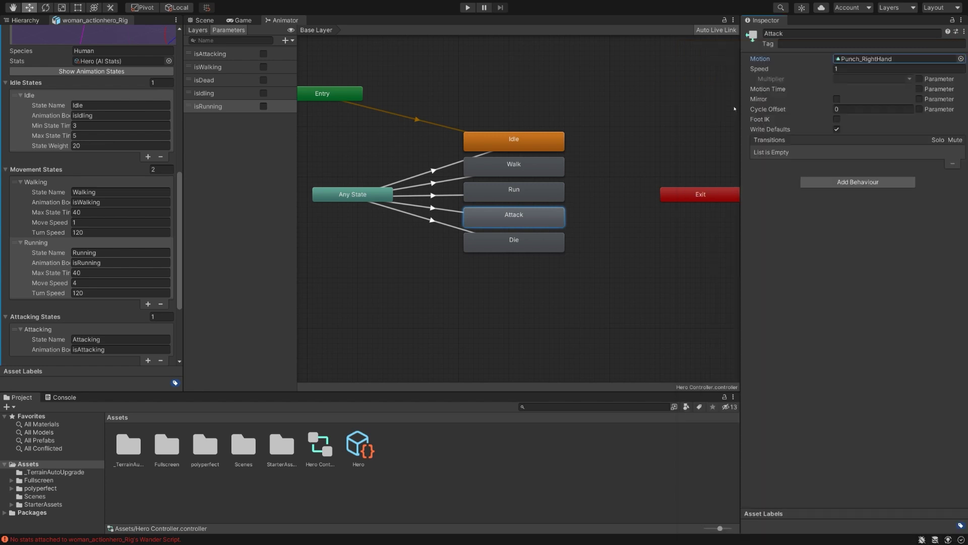
# Assign the Death clip to the Die state, then check the Walk transition and return to the Scene view
pyautogui.click(467, 238)
pyautogui.click(961, 58)
pyautogui.write('death')
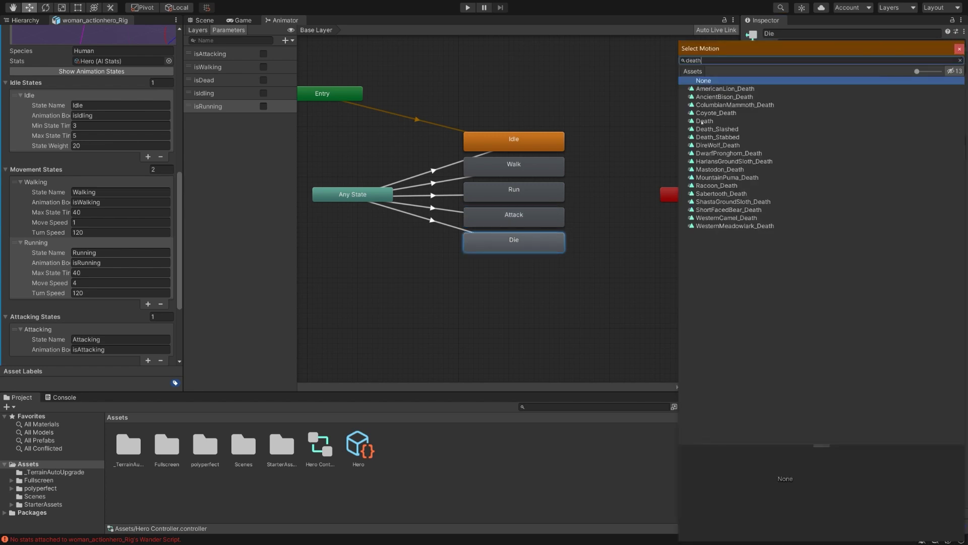
pyautogui.doubleClick(703, 122)
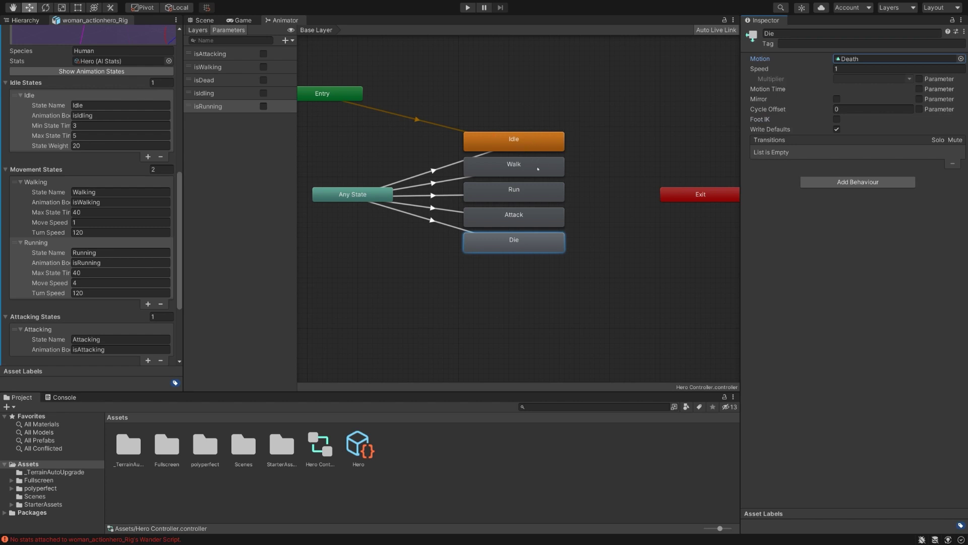
pyautogui.click(435, 179)
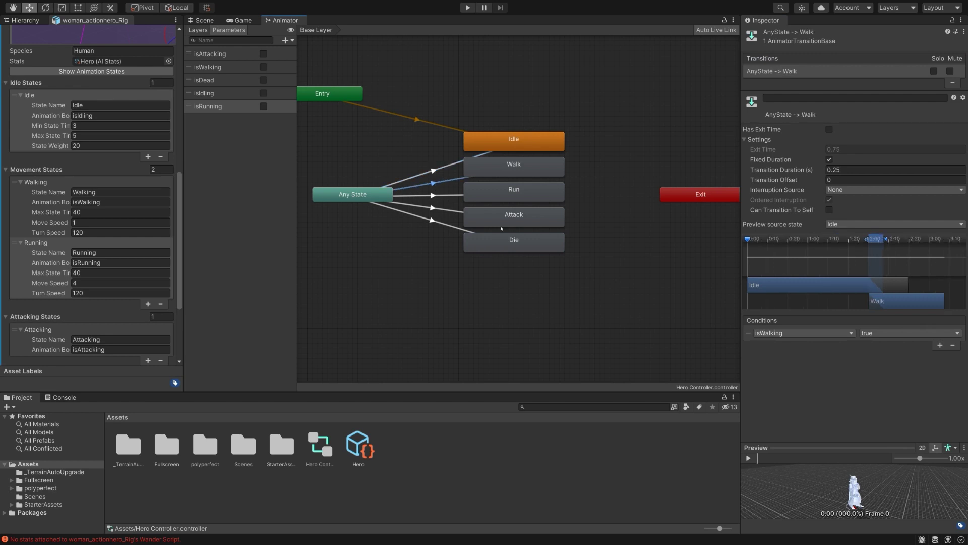
pyautogui.click(202, 21)
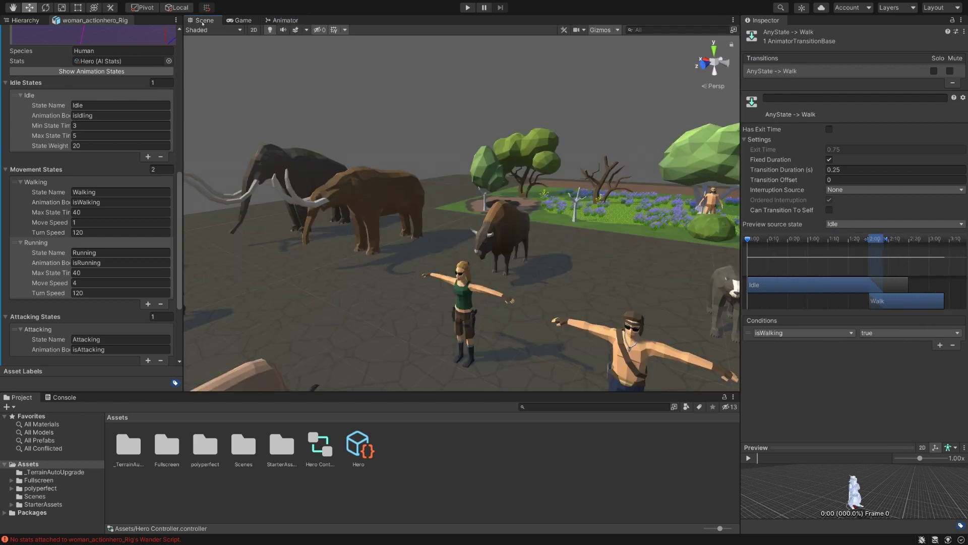
# Close the locked rig inspector and assign Hero Controller to woman_actionhero_Rig's Animator Controller
pyautogui.rightClick(95, 19)
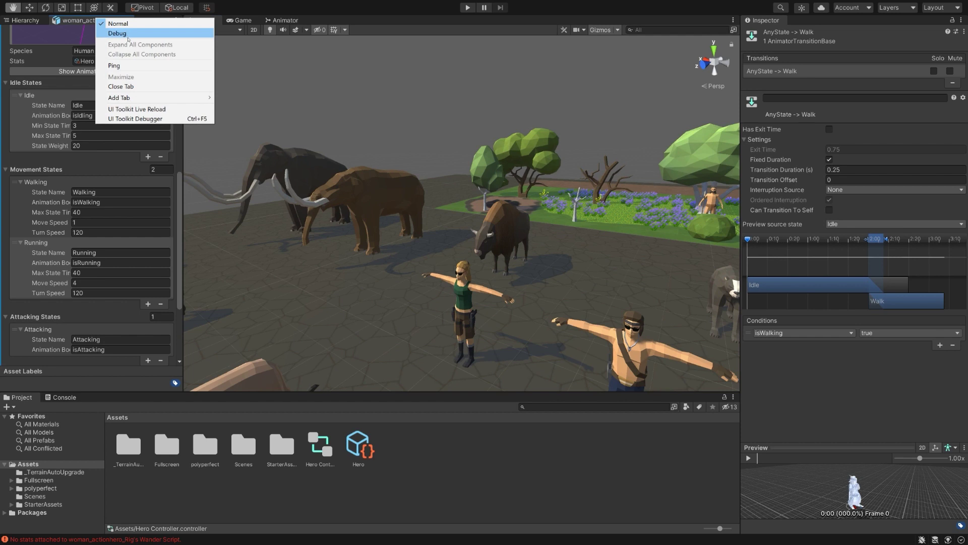
pyautogui.click(121, 87)
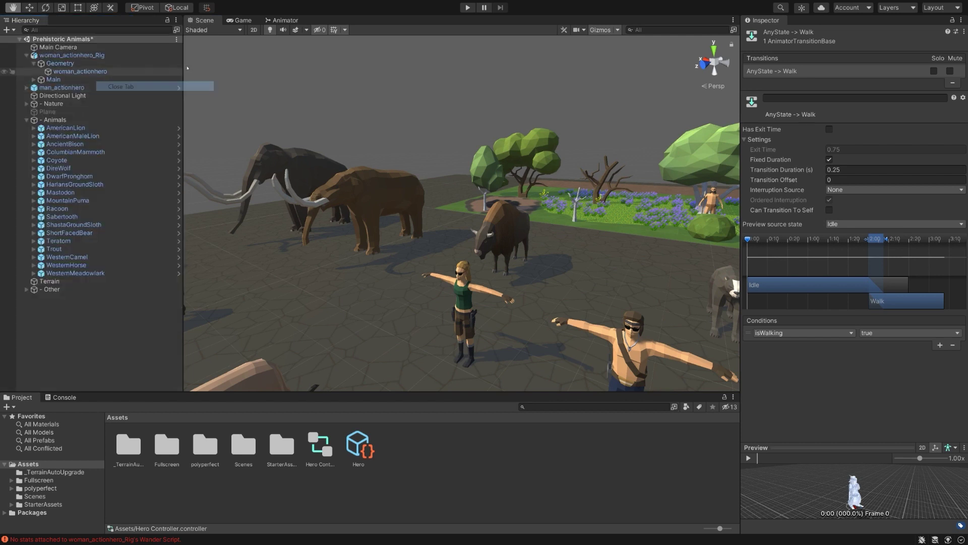
pyautogui.click(87, 57)
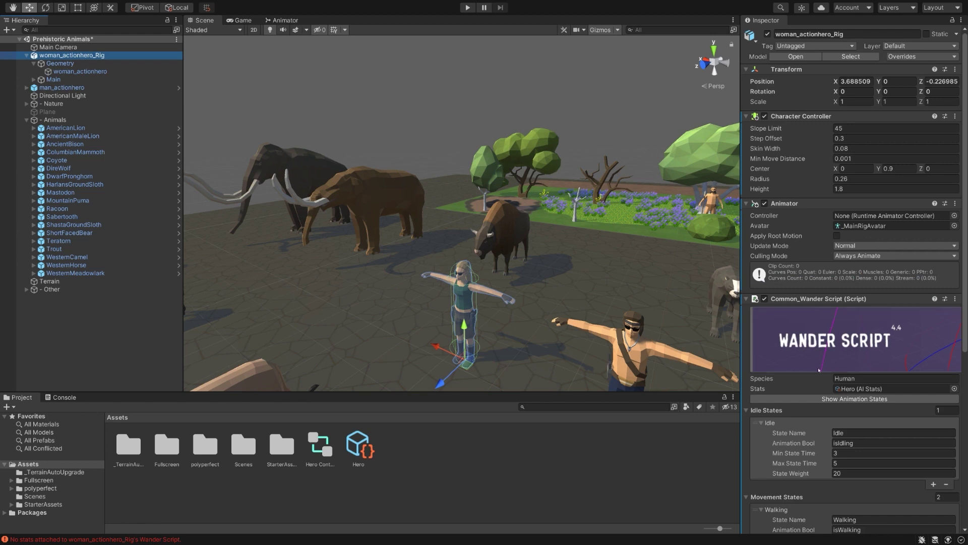
pyautogui.scroll(-5, 818, 370)
pyautogui.scroll(5, 832, 302)
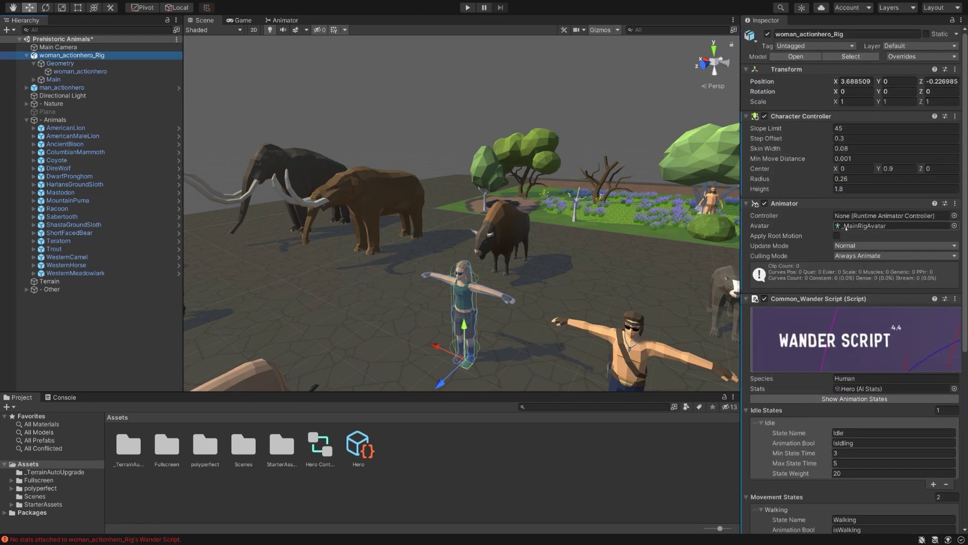
pyautogui.moveTo(320, 443); pyautogui.dragTo(851, 218)
pyautogui.scroll(-3, 439, 220)
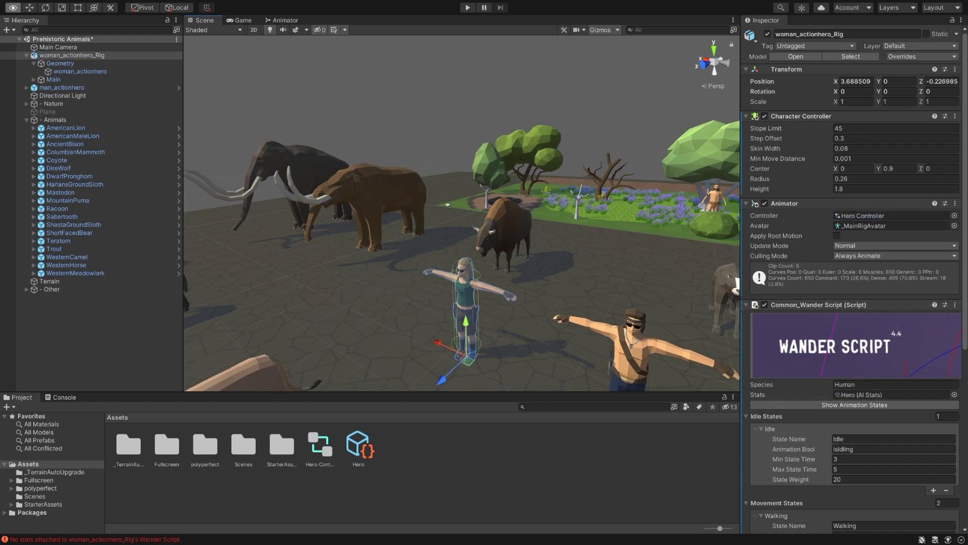
pyautogui.hotkey('ctrl', 'p')
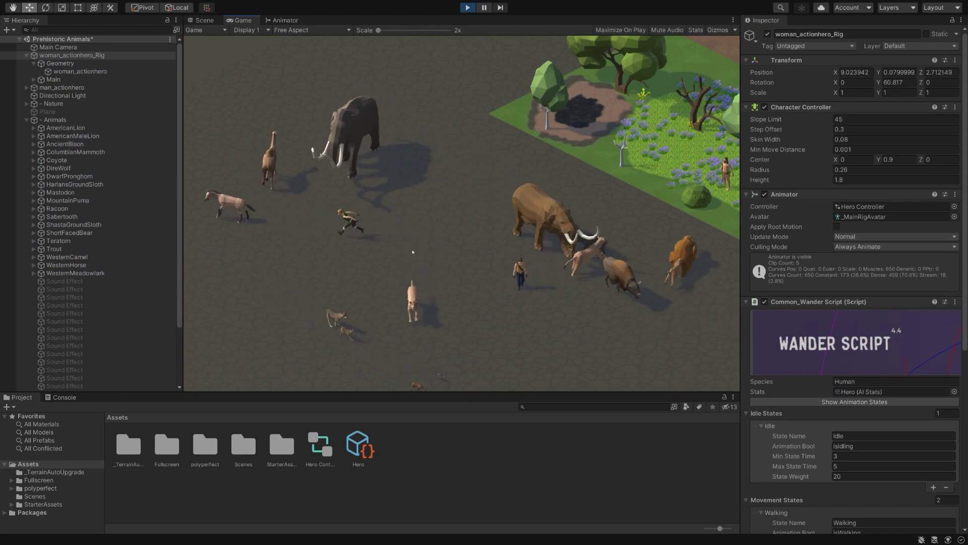
pyautogui.click(207, 21)
pyautogui.moveTo(433, 222); pyautogui.dragTo(406, 211, button='right')
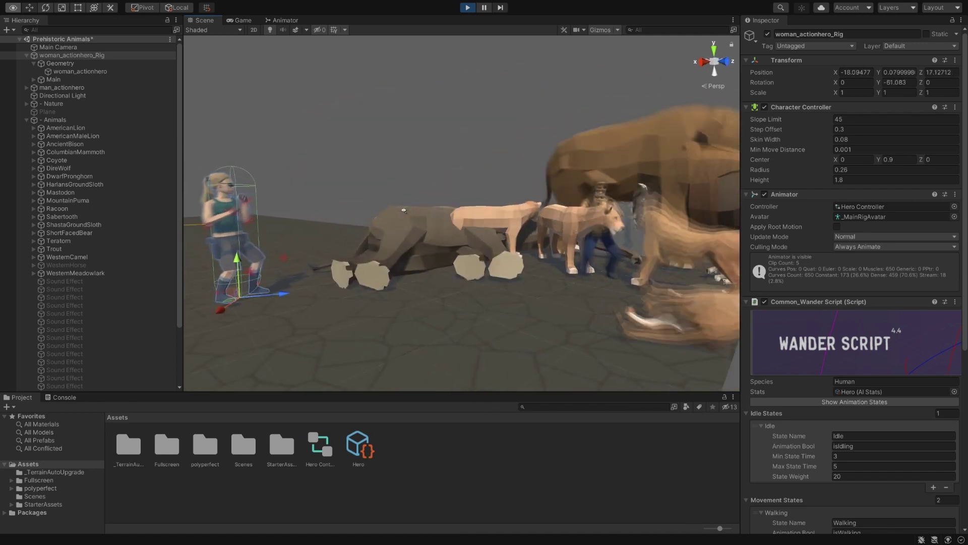
pyautogui.moveTo(512, 235); pyautogui.dragTo(362, 141, button='right')
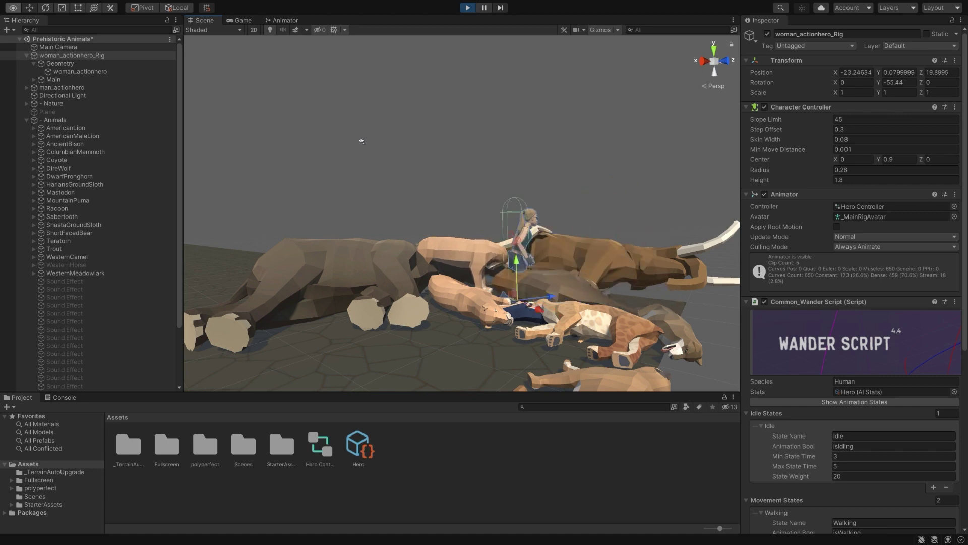
pyautogui.hotkey('ctrl', 'p')
pyautogui.moveTo(362, 141); pyautogui.dragTo(488, 338, button='right')
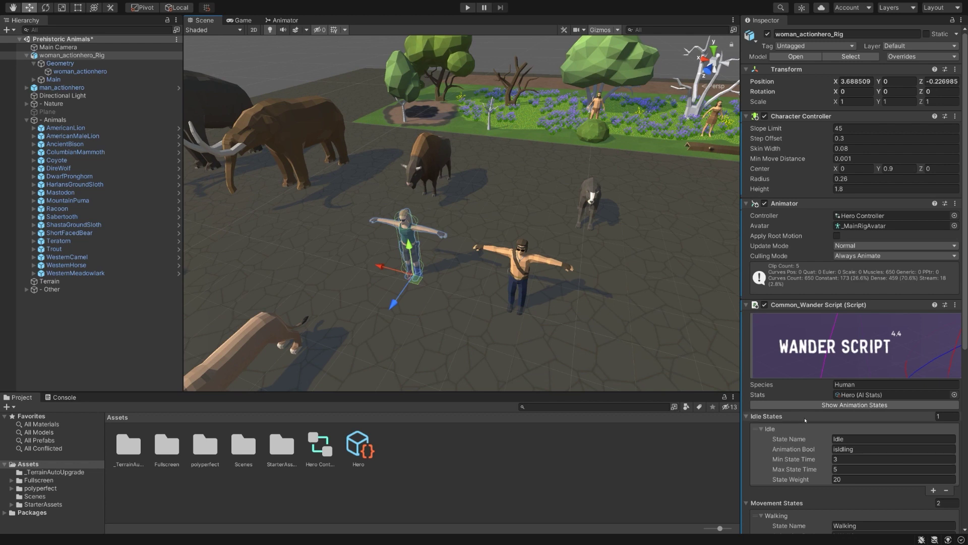
# Collapse the Wander Script's Show Animation States section
pyautogui.scroll(-5, 805, 419)
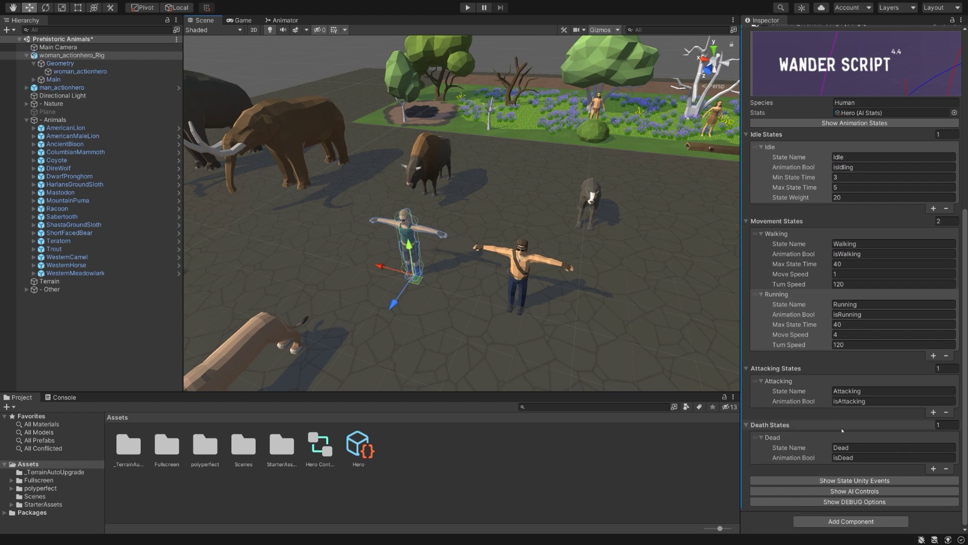
pyautogui.scroll(5, 791, 416)
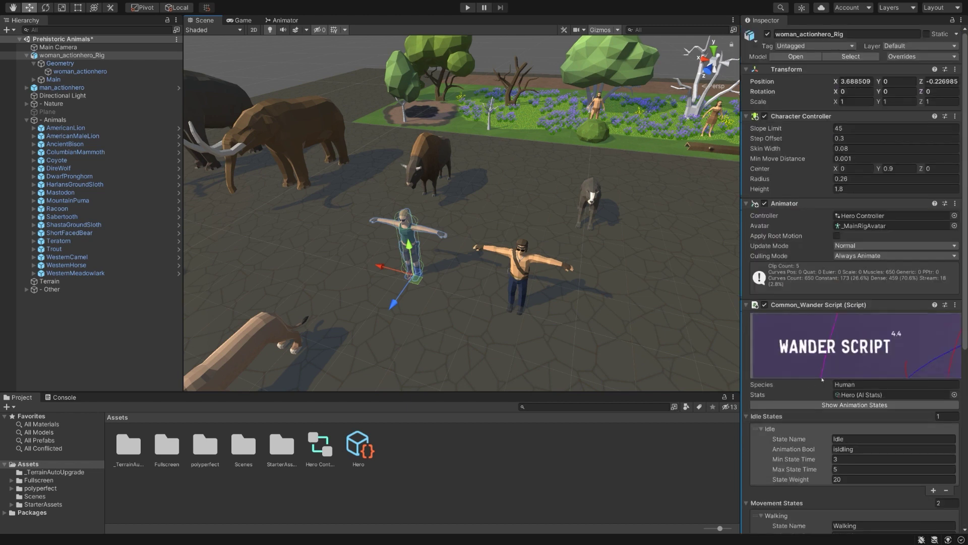
pyautogui.click(852, 405)
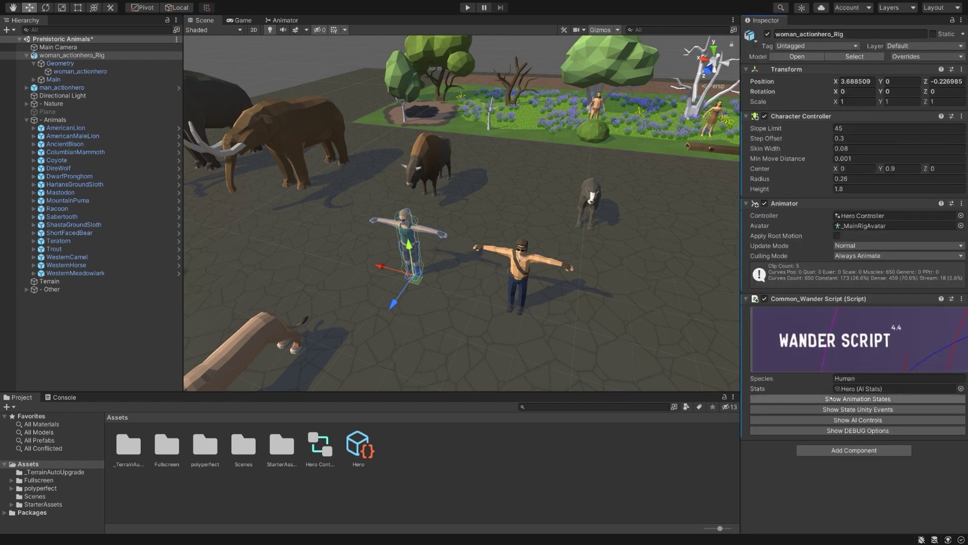
# Expand the state Unity Events, add and remove an Attacking Event entry, then collapse them
pyautogui.click(845, 410)
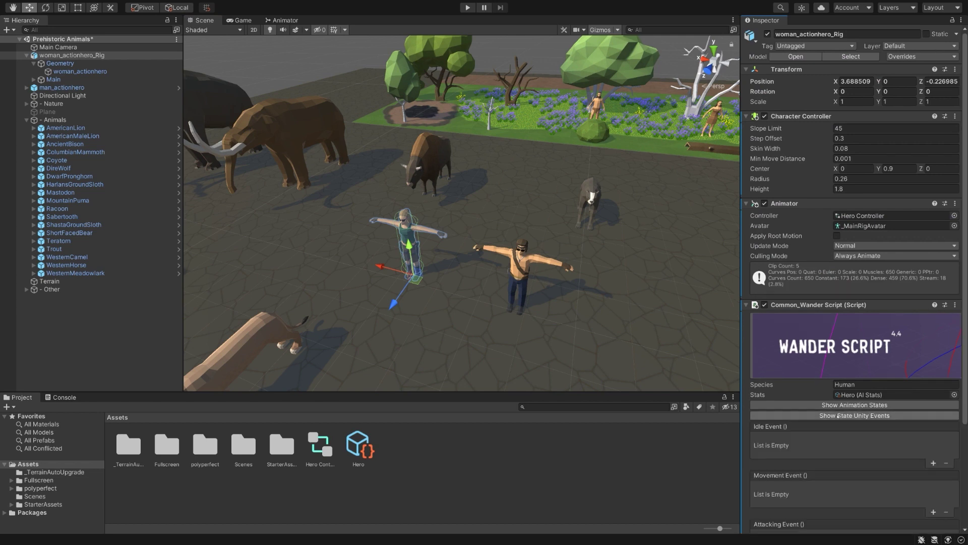
pyautogui.scroll(-3, 770, 341)
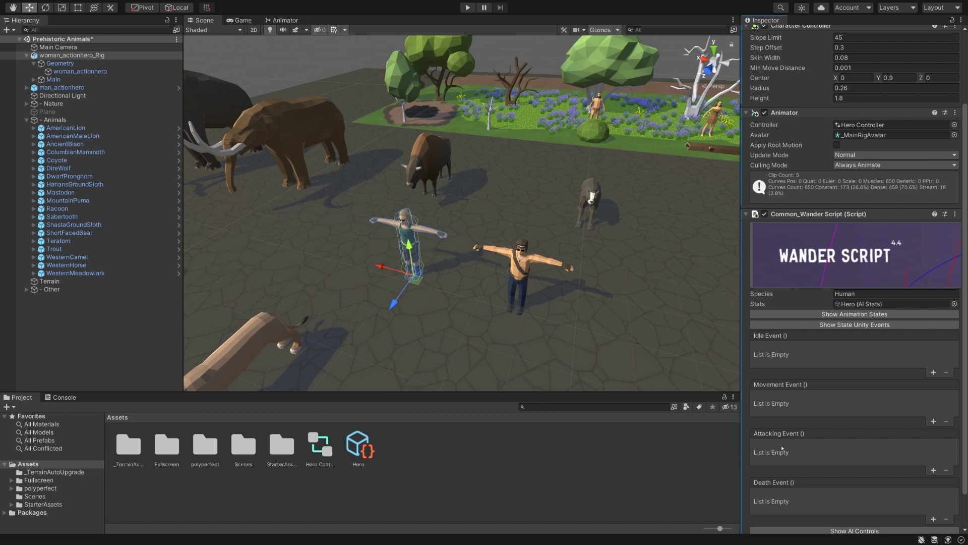
pyautogui.click(933, 470)
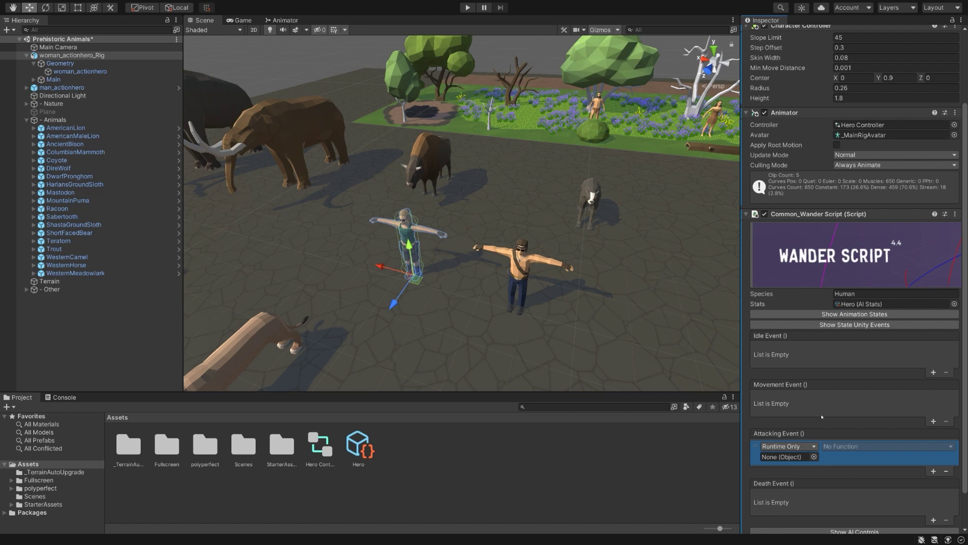
pyautogui.click(946, 471)
pyautogui.click(855, 324)
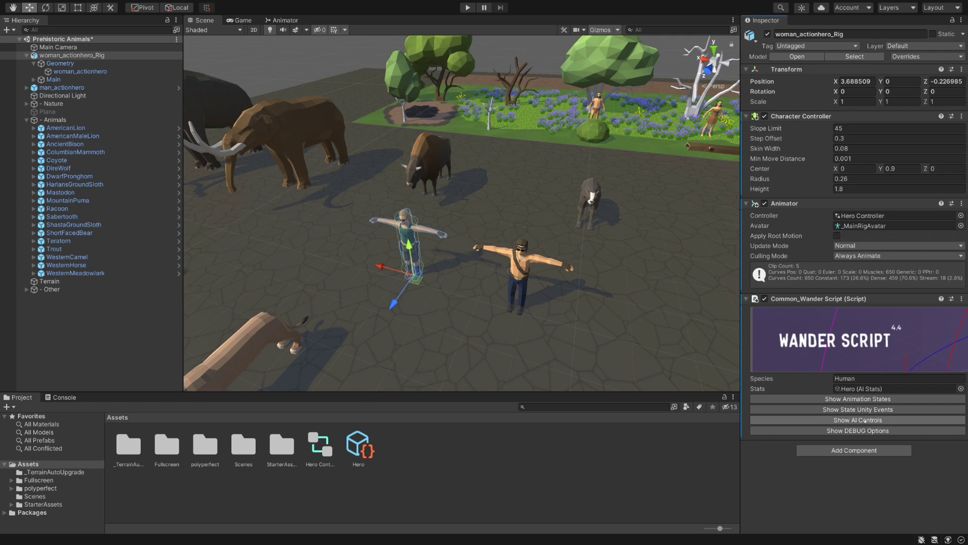
# Expand AI Controls and DEBUG Options and enable Show Gizmos for the hero's ranges
pyautogui.click(866, 420)
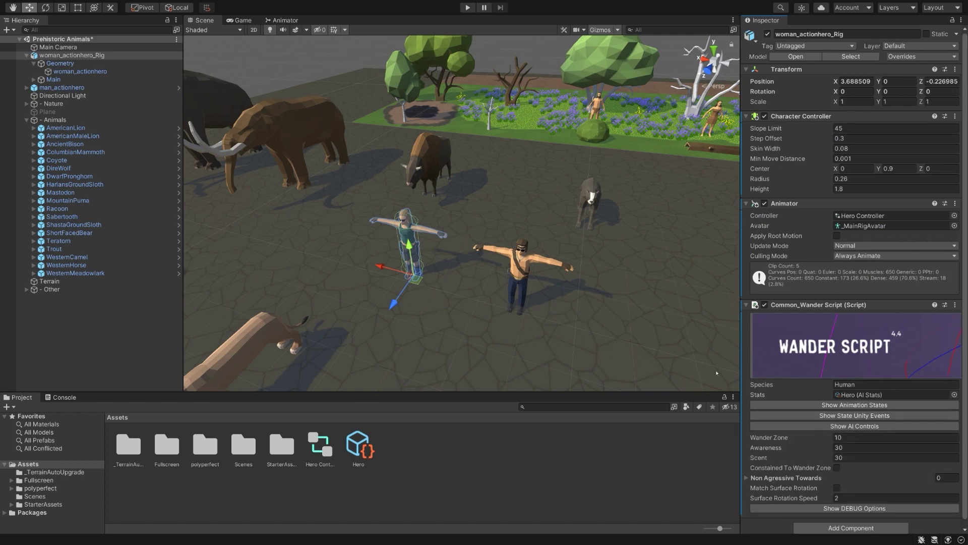
pyautogui.scroll(-5, 717, 373)
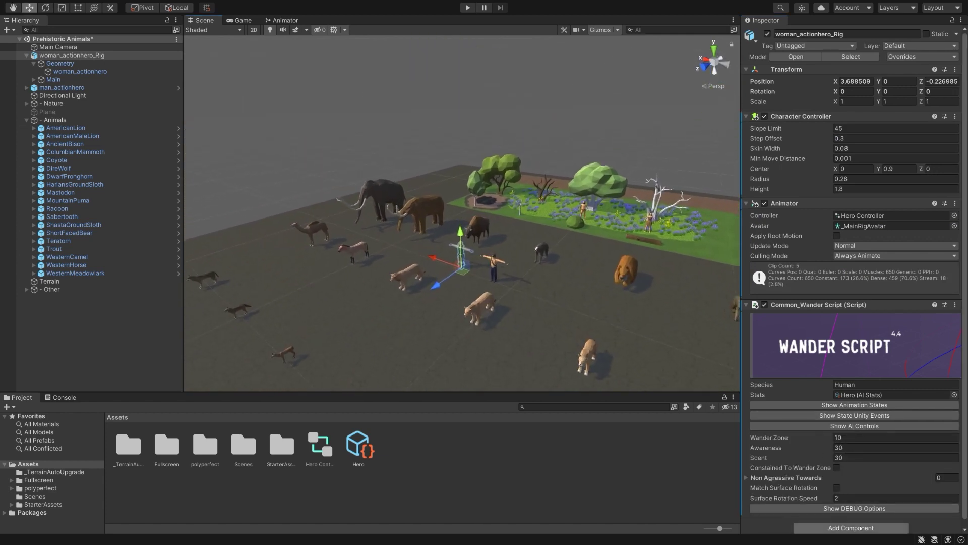
pyautogui.click(855, 508)
pyautogui.scroll(-2, 843, 484)
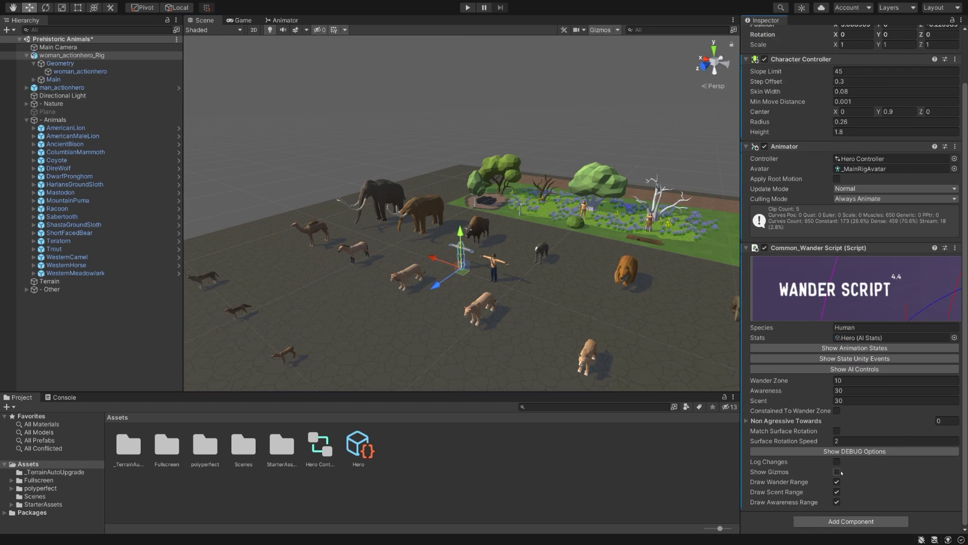
pyautogui.click(837, 471)
# Lower the Scent range from 30 to 17.31 and frame the hero rig in the Scene view
pyautogui.keyDown('alt'); pyautogui.moveTo(524, 237); pyautogui.dragTo(497, 231); pyautogui.keyUp('alt')
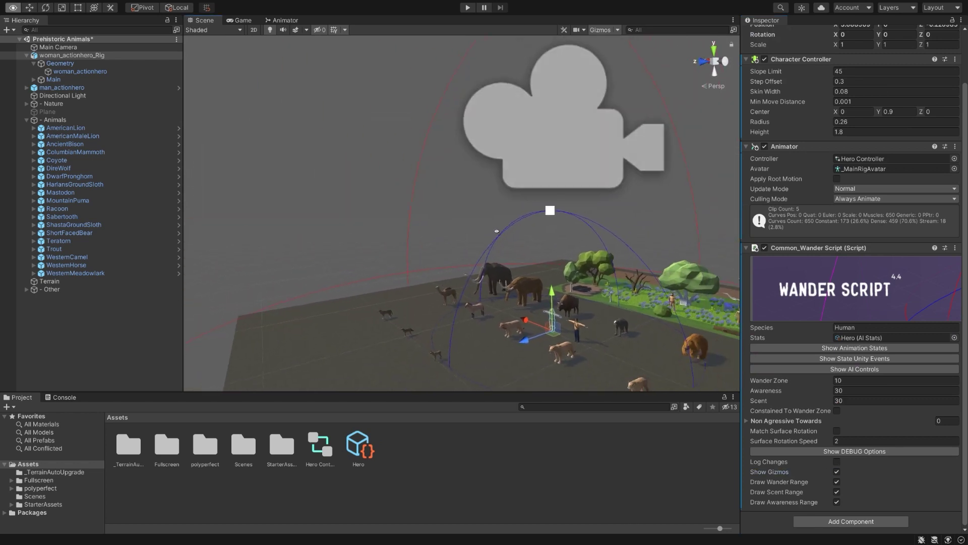
pyautogui.scroll(6, 496, 231)
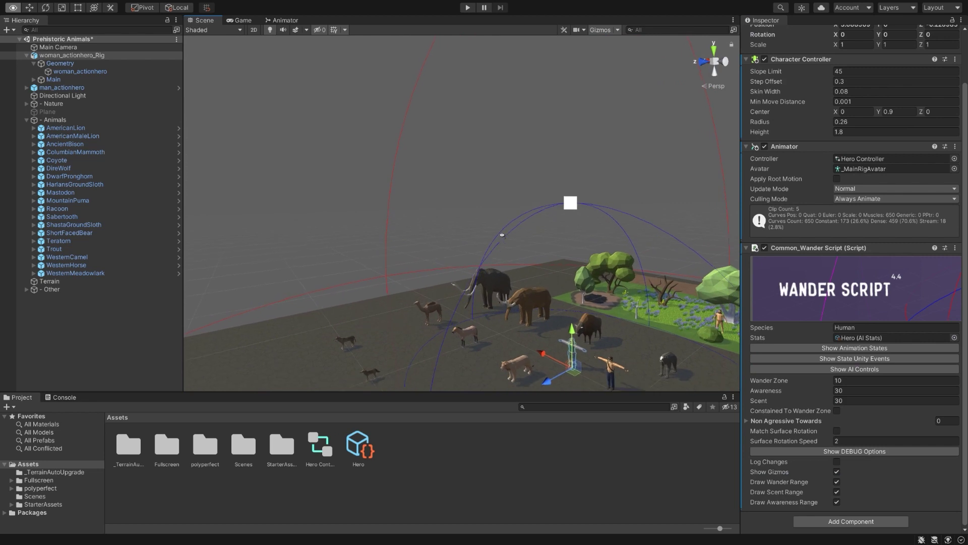
pyautogui.scroll(-3, 502, 235)
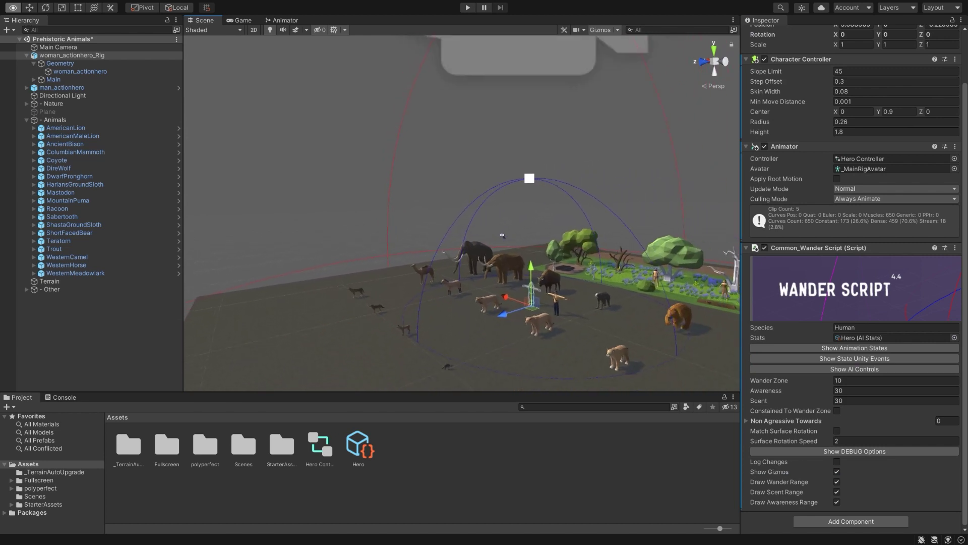
pyautogui.scroll(4, 542, 269)
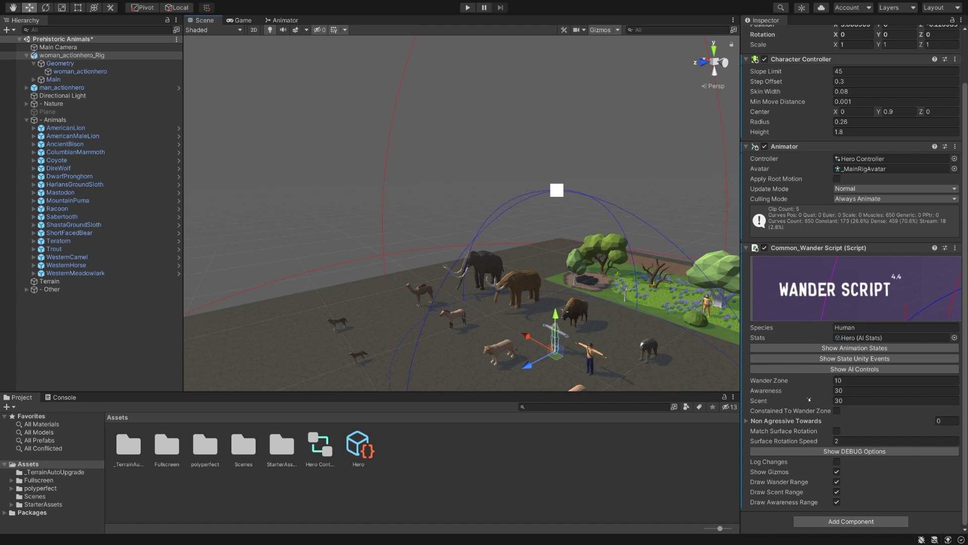
pyautogui.moveTo(806, 400); pyautogui.dragTo(578, 299)
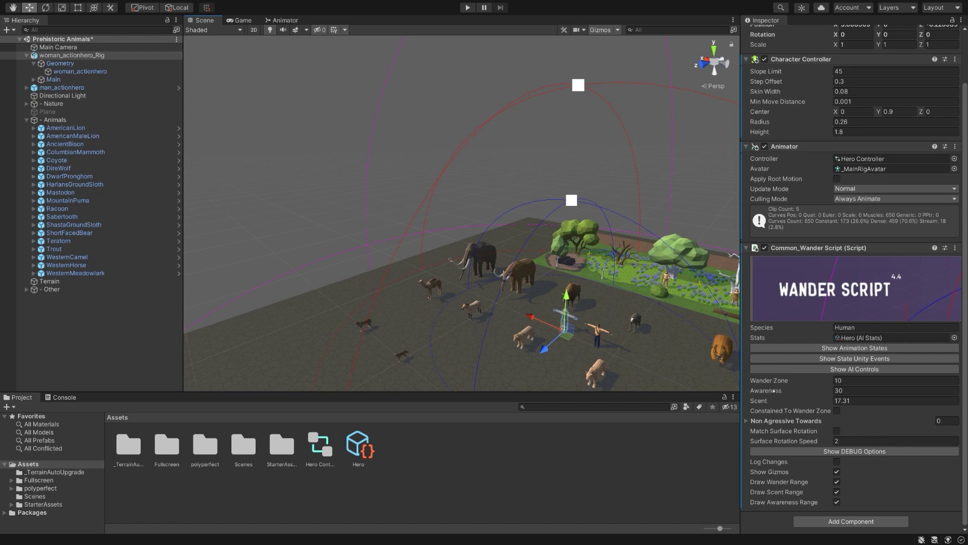
pyautogui.moveTo(762, 389)
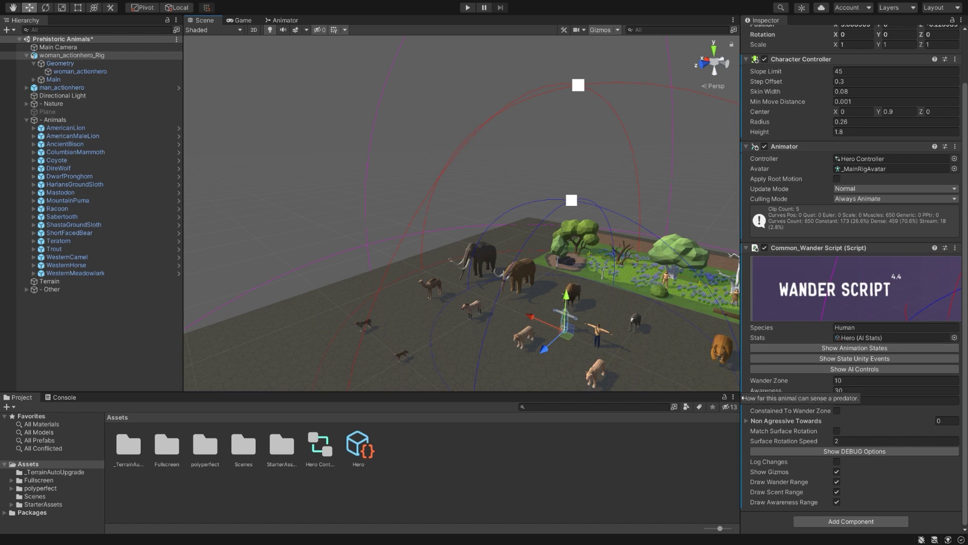
pyautogui.press('f')
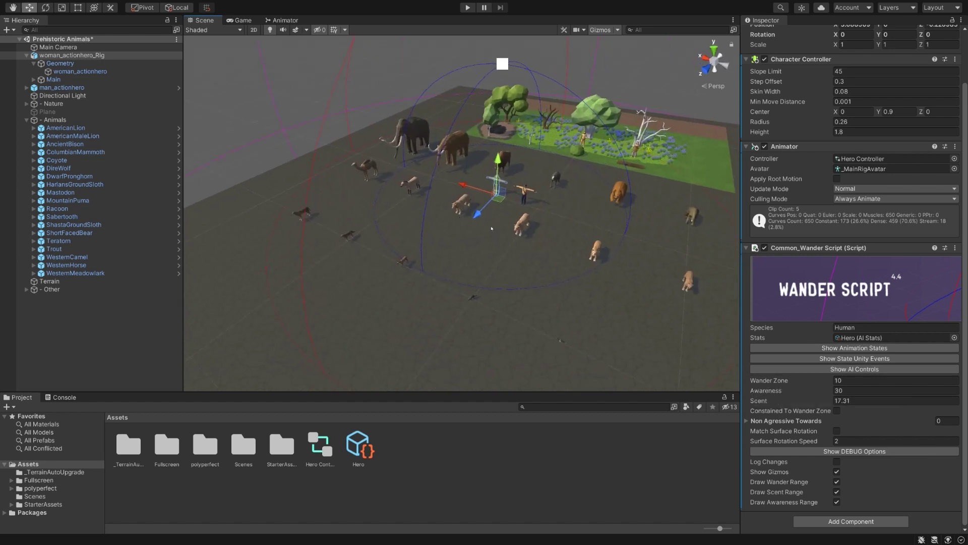
# Set the Hero stats asset's Dominance to 0 and tick Stealthy
pyautogui.click(359, 447)
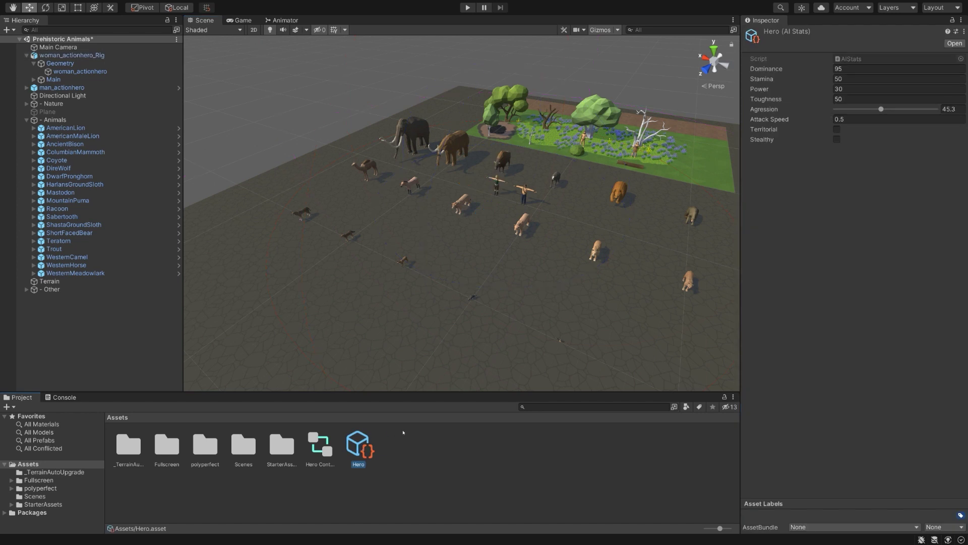
pyautogui.click(858, 69)
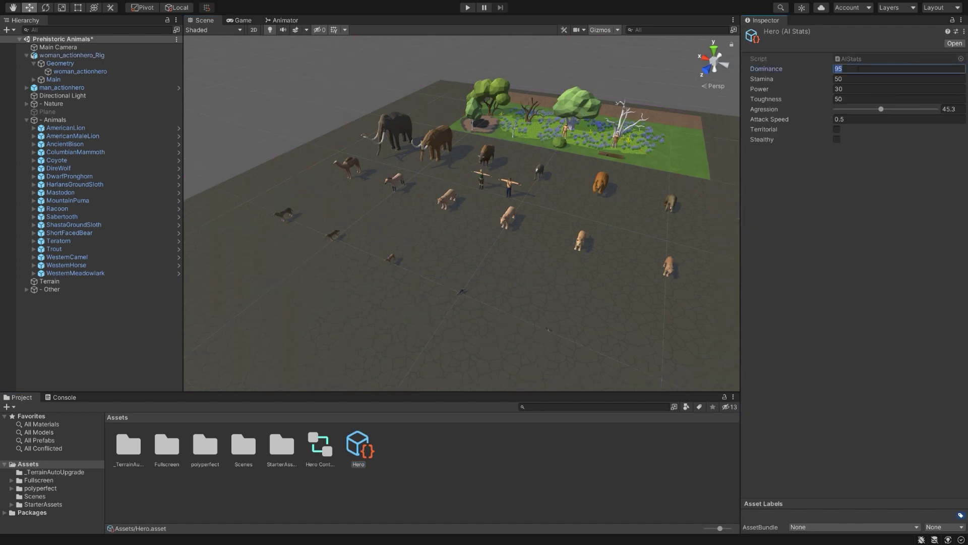
pyautogui.write('0')
pyautogui.click(836, 139)
# Play-test the scene with the animals, stop play, and reselect woman_actionhero_Rig
pyautogui.moveTo(495, 231); pyautogui.dragTo(503, 201, button='middle')
pyautogui.hotkey('ctrl', 'p')
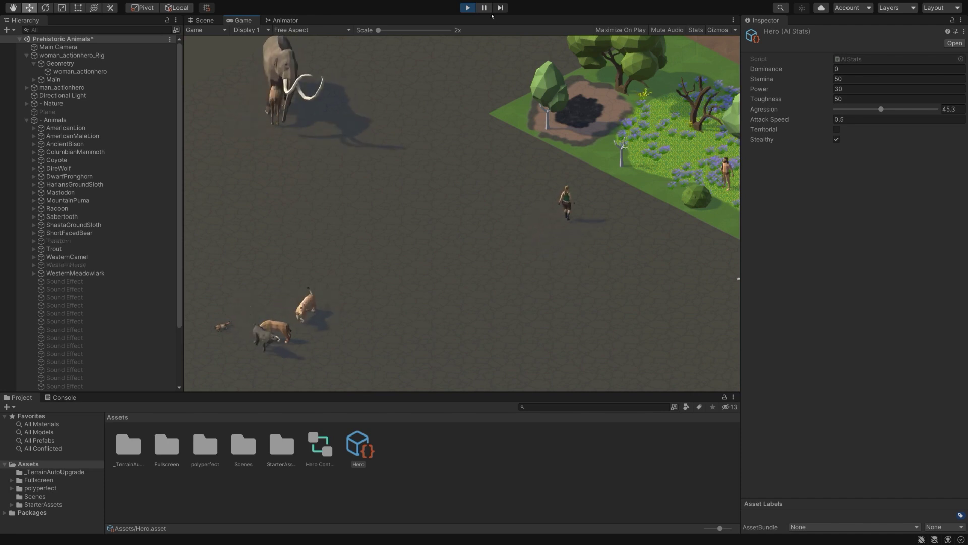
pyautogui.hotkey('ctrl', 'p')
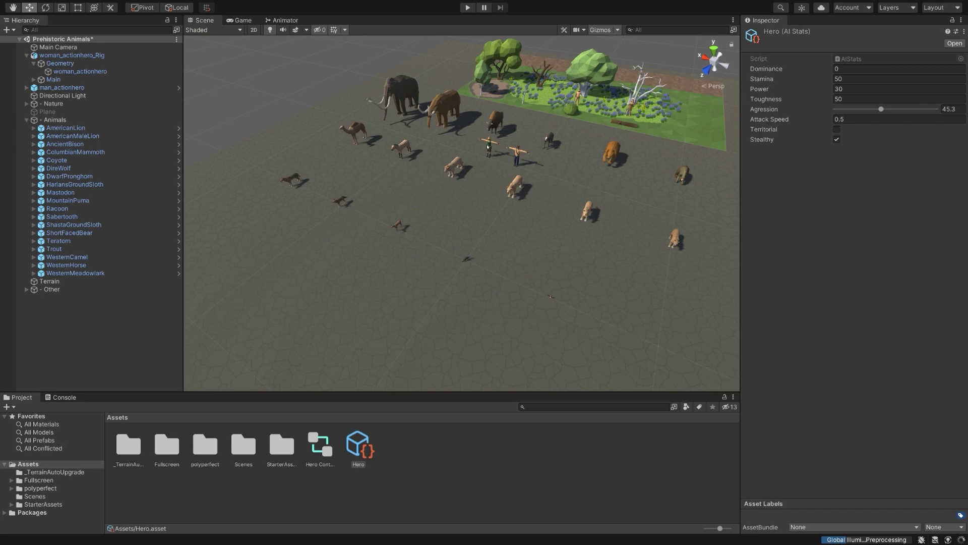
pyautogui.click(500, 146)
# Set the hero's Wander Script Species to Alien
pyautogui.keyDown('alt'); pyautogui.moveTo(491, 148); pyautogui.dragTo(534, 210); pyautogui.keyUp('alt')
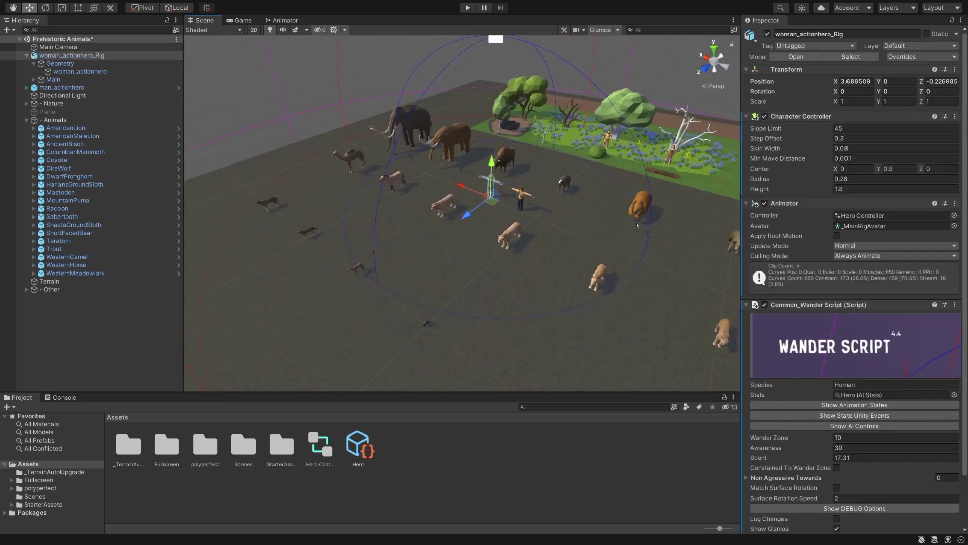
pyautogui.scroll(-3, 807, 449)
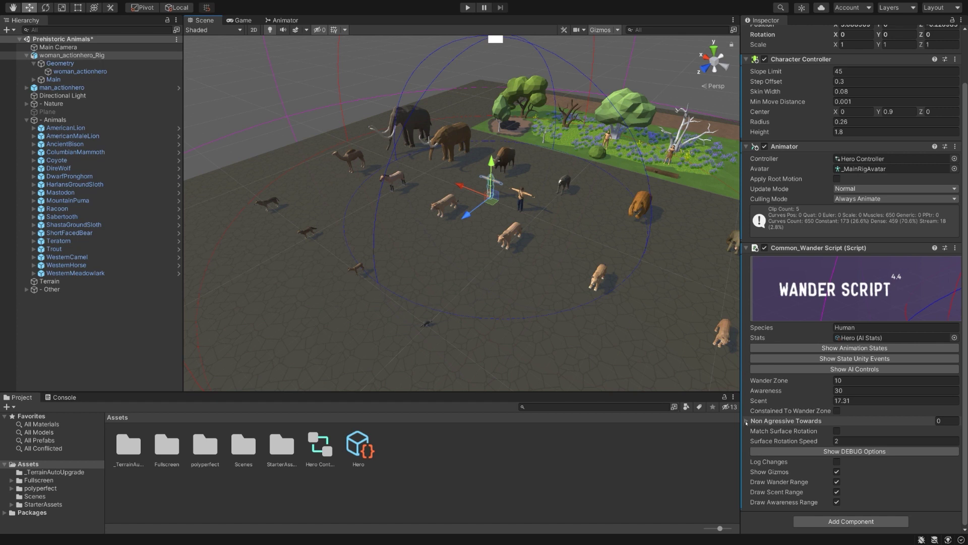
pyautogui.click(858, 328)
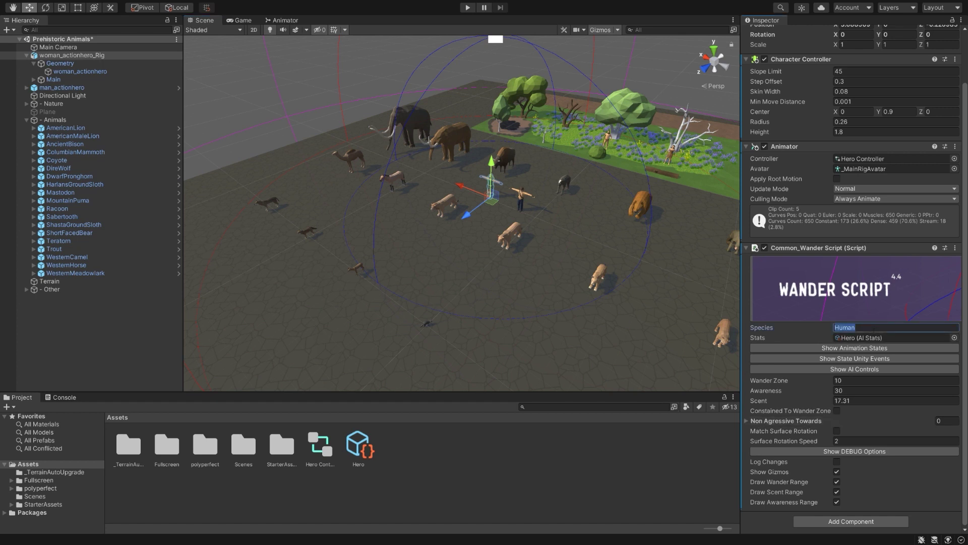
pyautogui.write('Alien')
# Set Non Agressive Towards size to 1 with Element 0 set to Human
pyautogui.click(945, 420)
pyautogui.write('1')
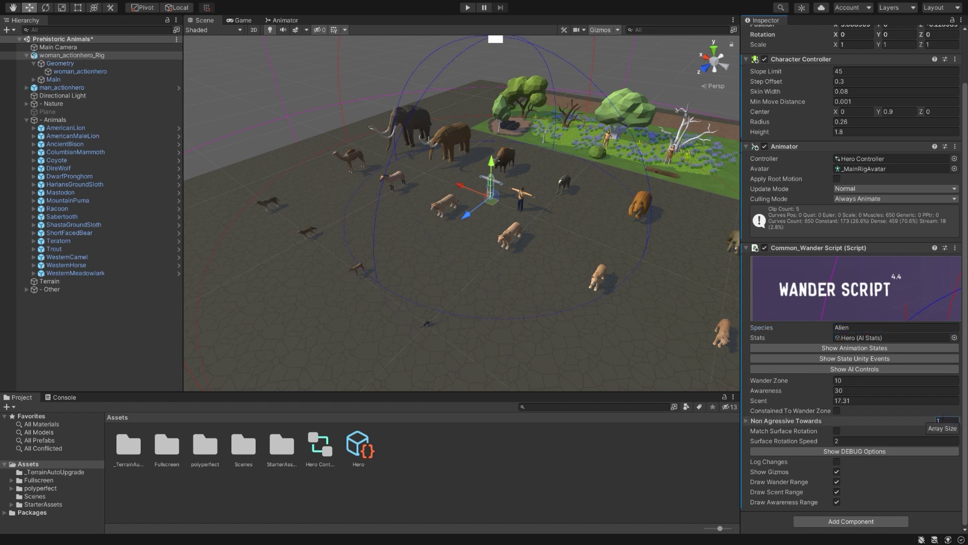
pyautogui.press('Return')
pyautogui.click(856, 433)
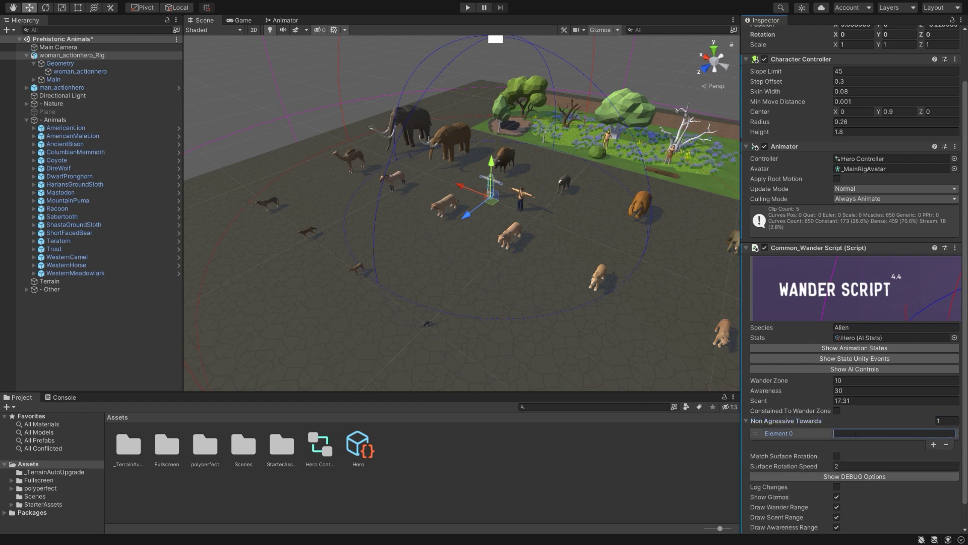
pyautogui.write('Human')
pyautogui.scroll(5, 542, 298)
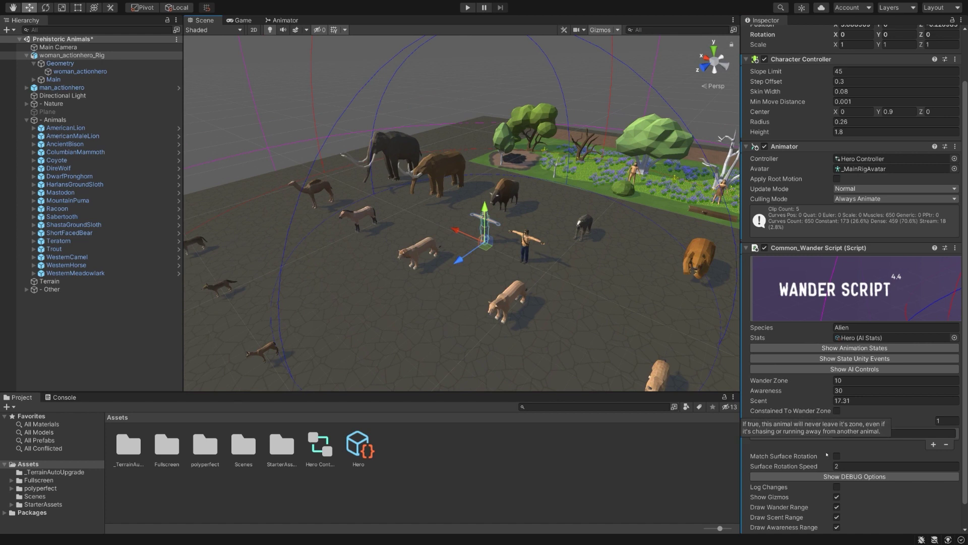
pyautogui.moveTo(463, 257); pyautogui.dragTo(391, 185, button='right')
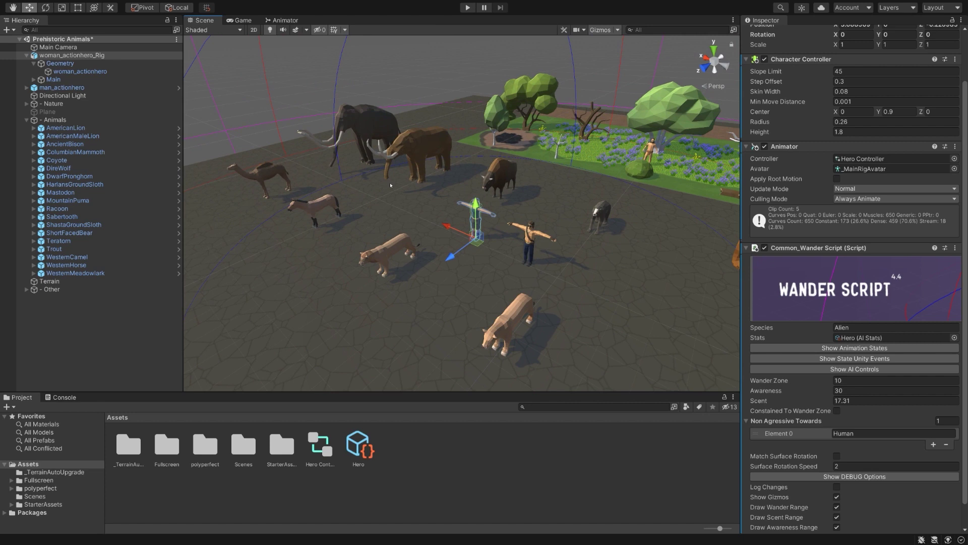
pyautogui.scroll(-2, 796, 466)
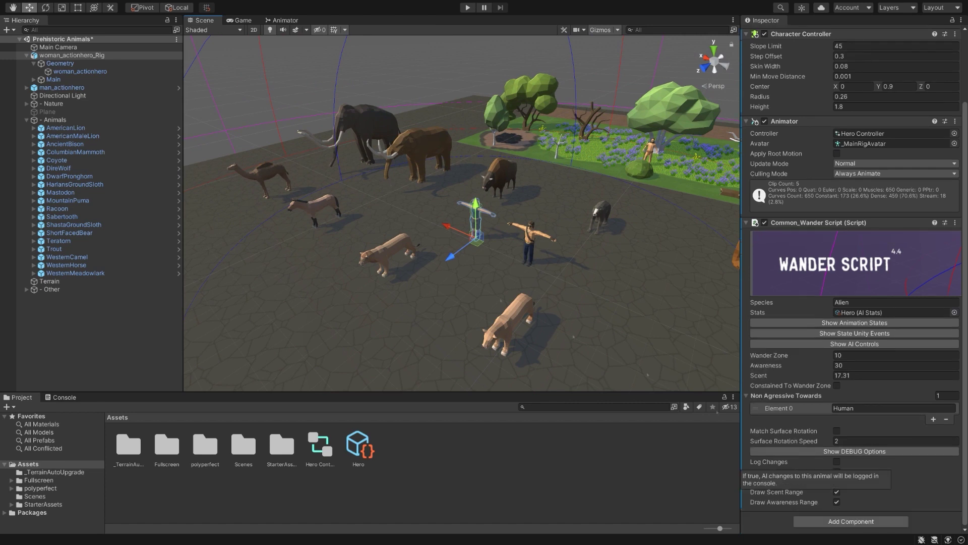
# Collapse Show AI Controls and orbit the Scene view toward the hero among the animals
pyautogui.click(855, 345)
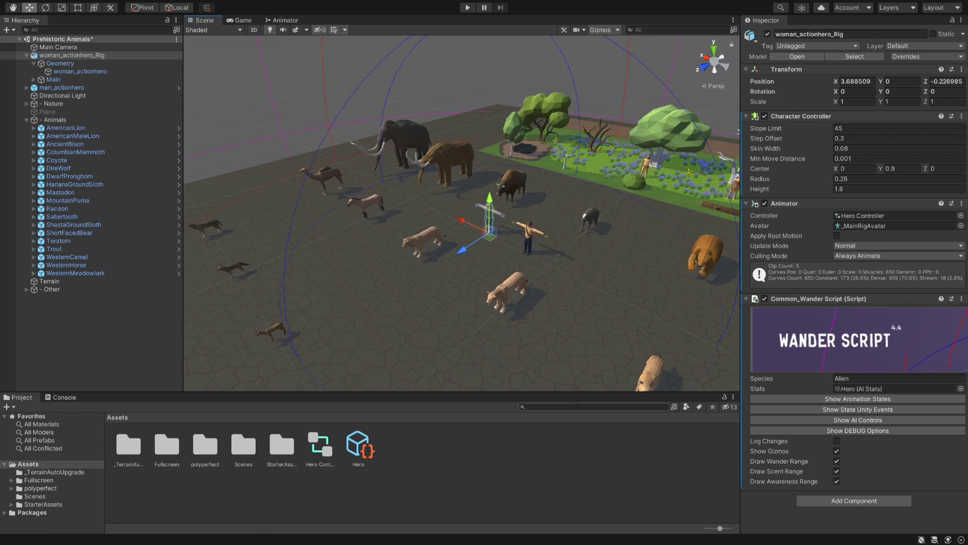
pyautogui.keyDown('alt'); pyautogui.moveTo(439, 302); pyautogui.dragTo(442, 260); pyautogui.keyUp('alt')
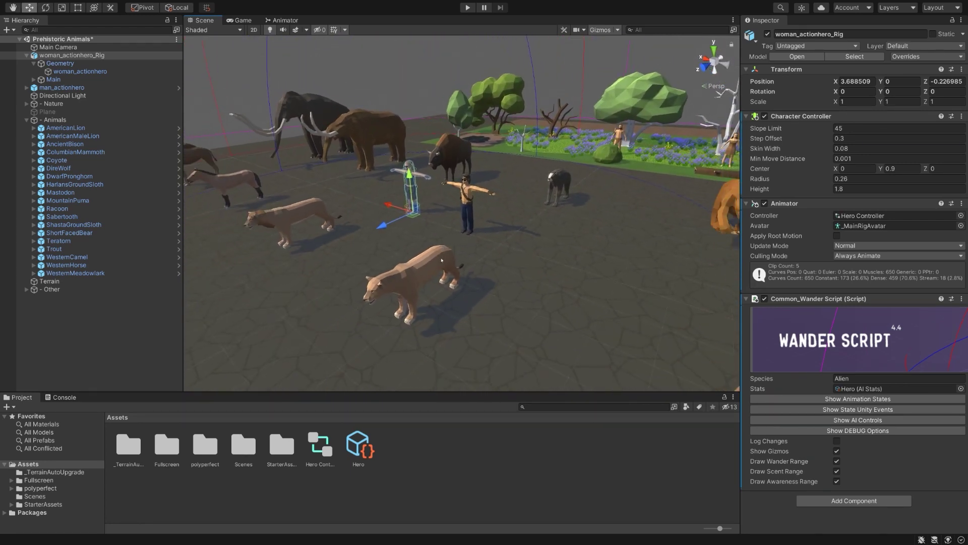